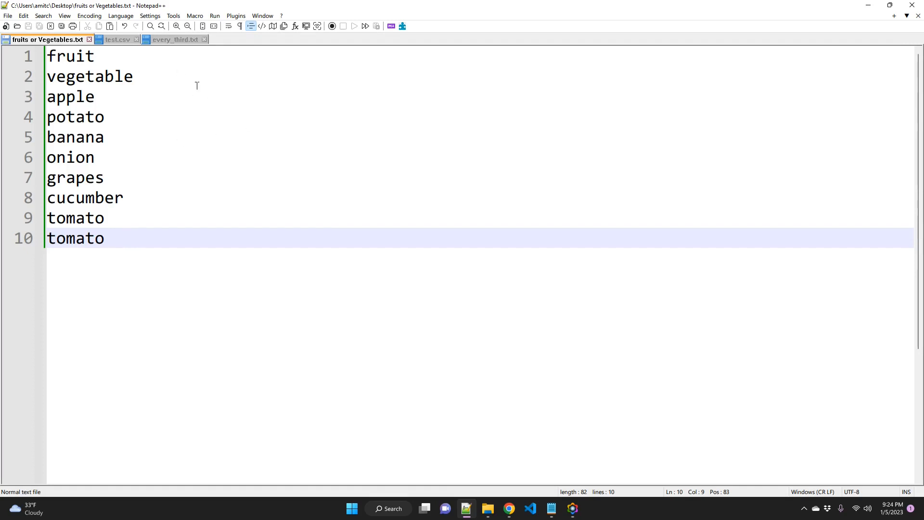
# - Open find-and-replace for fruits or Vegetables.txt and set the search mode to Regular expression
pyautogui.click(343, 121)
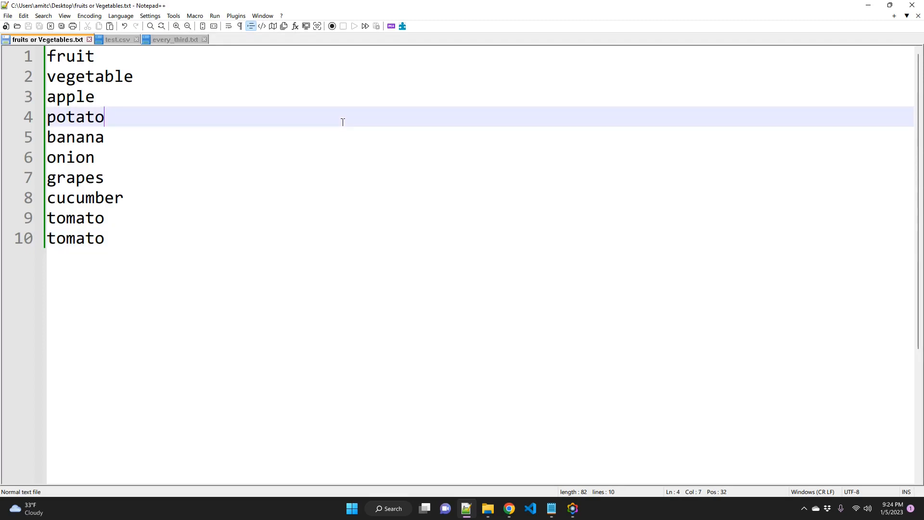
pyautogui.moveTo(319, 6)
pyautogui.mouseDown()
pyautogui.moveTo(436, 50)
pyautogui.moveTo(313, 10)
pyautogui.mouseUp()
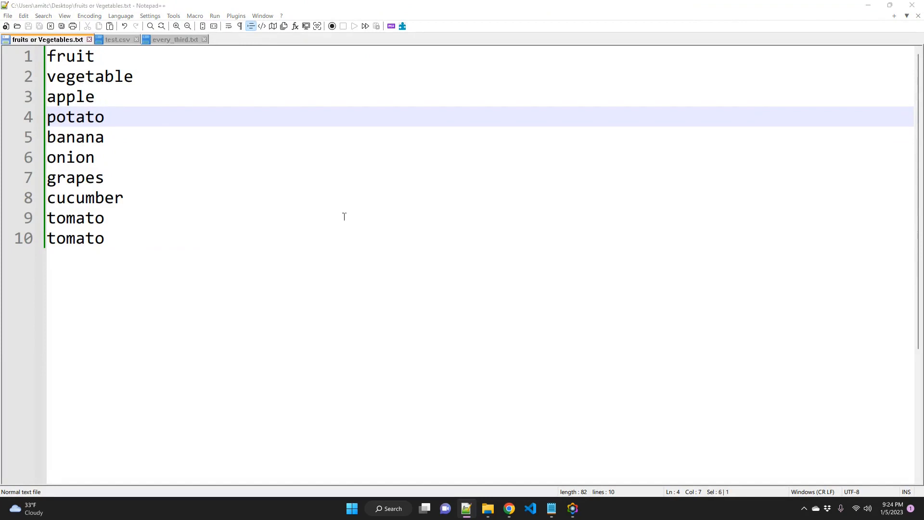
pyautogui.hotkey('ctrl', 'h')
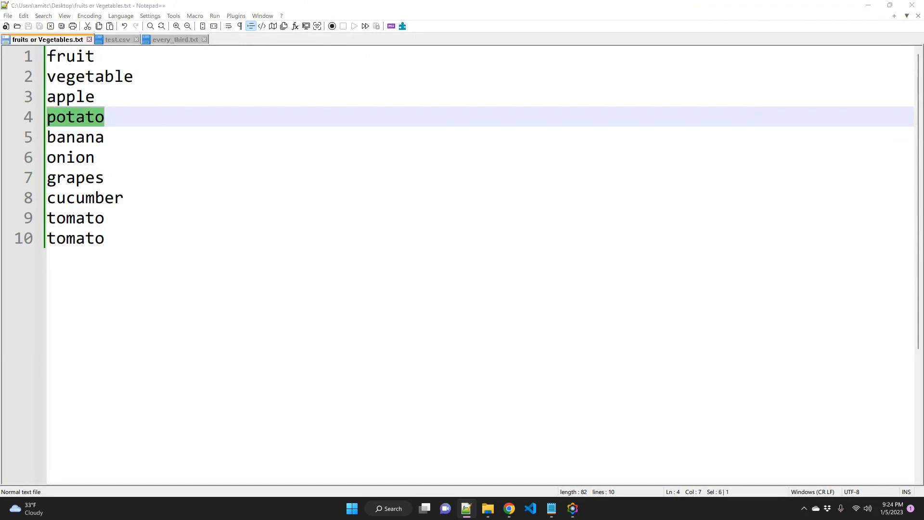
pyautogui.moveTo(572, 381); pyautogui.dragTo(467, 178)
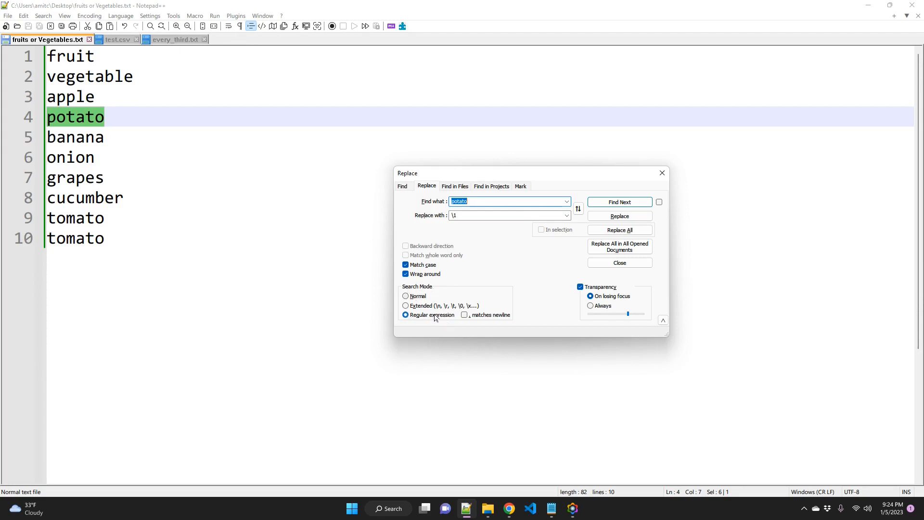
pyautogui.click(405, 296)
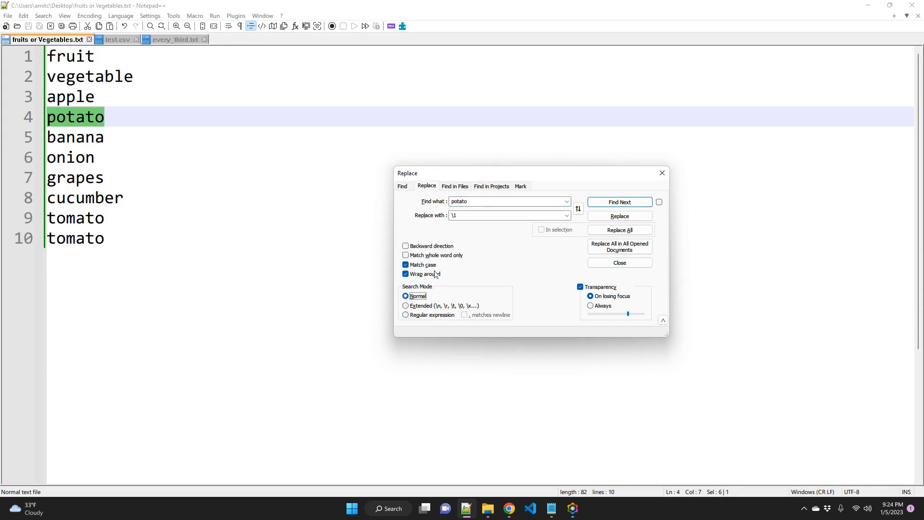
pyautogui.click(406, 316)
# - Set the search pattern to .+ and go through its matches line by line
pyautogui.click(480, 204)
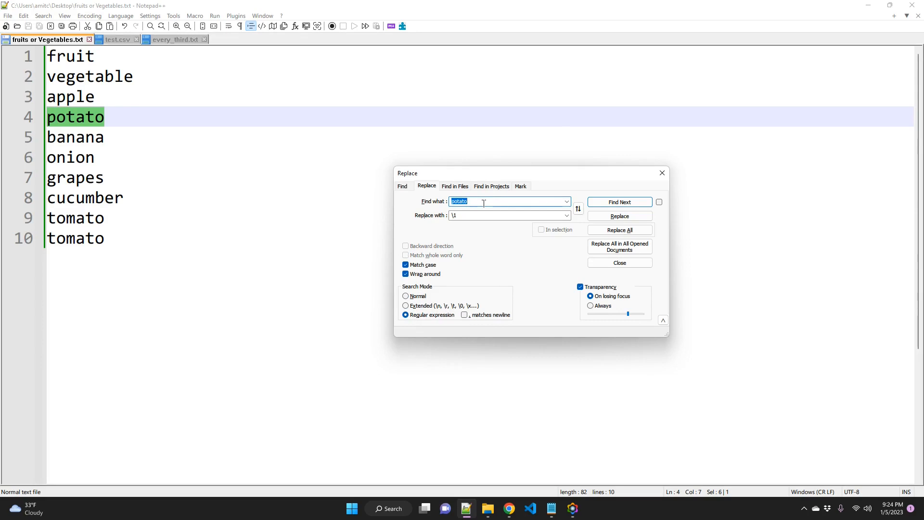
pyautogui.write('.+')
pyautogui.click(613, 202)
pyautogui.click(612, 202)
pyautogui.click(613, 202)
pyautogui.click(612, 203)
pyautogui.click(612, 203)
pyautogui.click(612, 202)
pyautogui.click(613, 204)
pyautogui.click(612, 203)
pyautogui.click(612, 203)
pyautogui.click(613, 203)
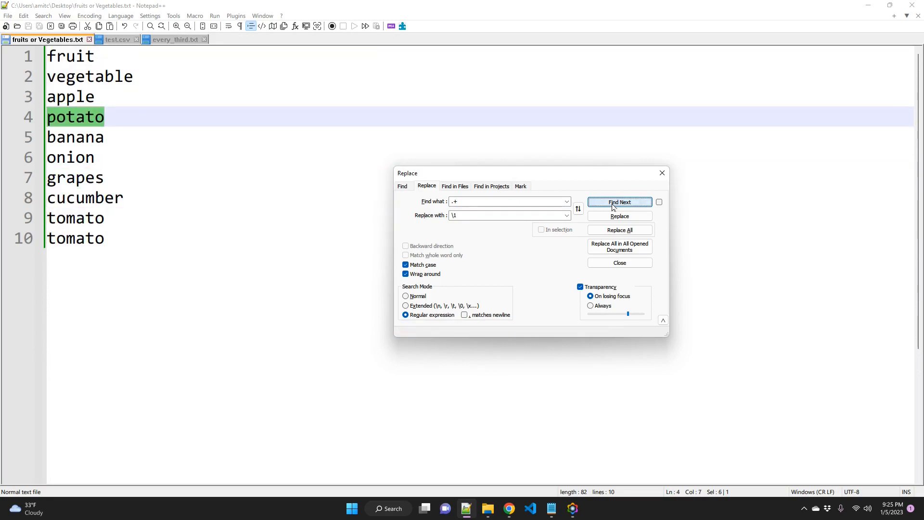
pyautogui.click(613, 203)
pyautogui.click(612, 203)
# - Show all characters to examine the line endings of the list, and hide them again
pyautogui.click(509, 202)
pyautogui.click(509, 201)
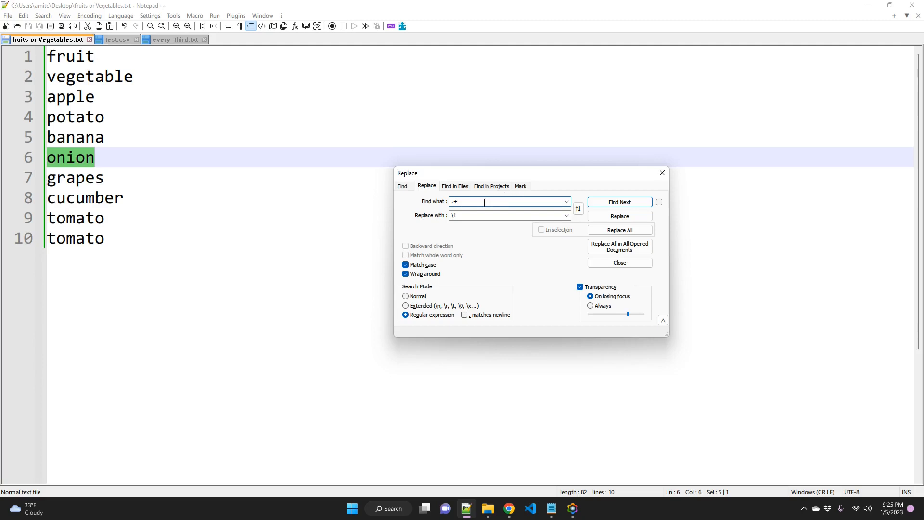
pyautogui.click(240, 26)
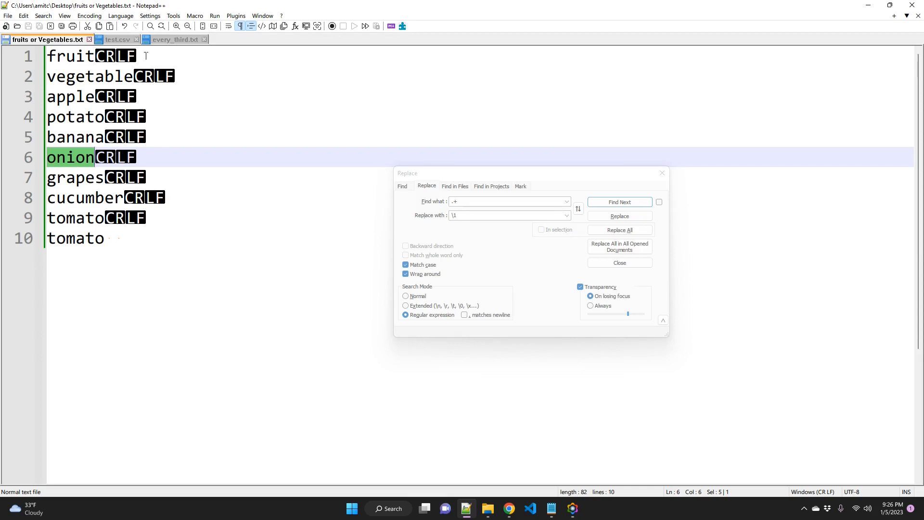
pyautogui.click(241, 30)
# - Extend the search pattern to .+\r\n and go through the matches that include the line ending
pyautogui.click(504, 201)
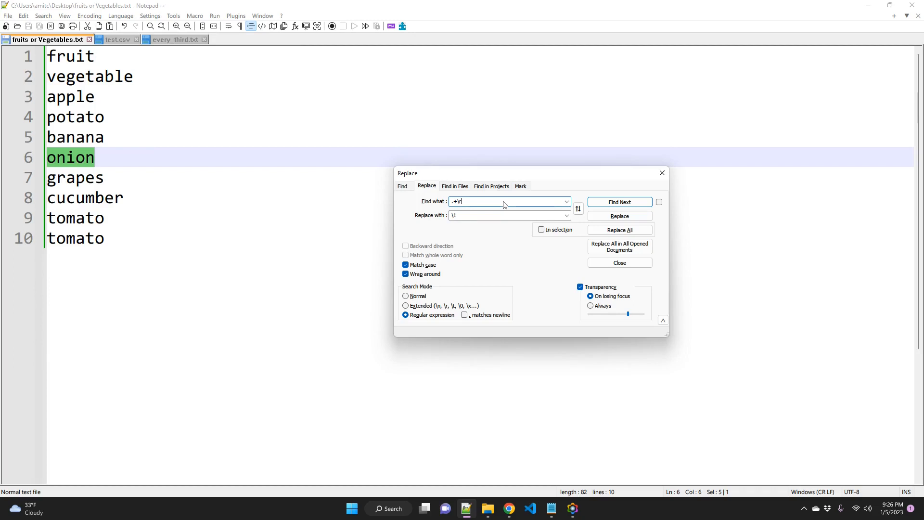
pyautogui.write('\\n')
pyautogui.click(619, 203)
pyautogui.click(620, 203)
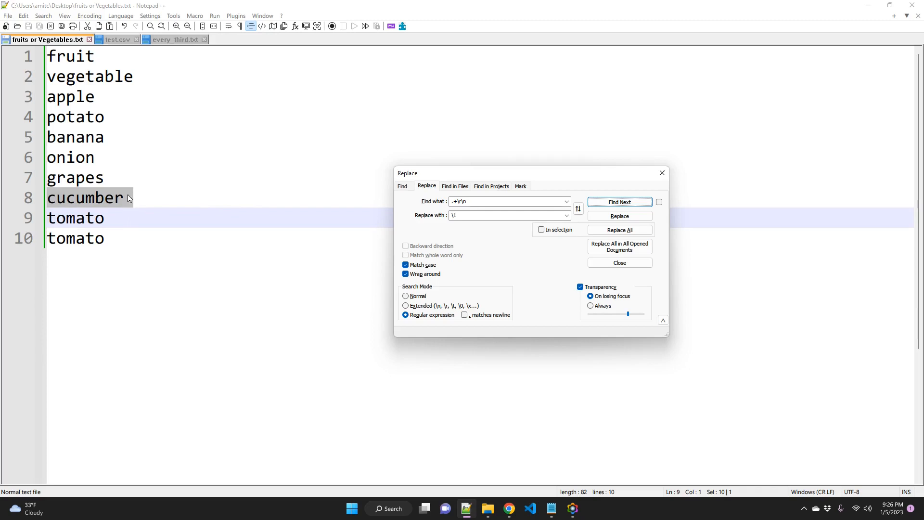
pyautogui.click(502, 201)
pyautogui.click(605, 203)
pyautogui.click(605, 204)
pyautogui.click(605, 204)
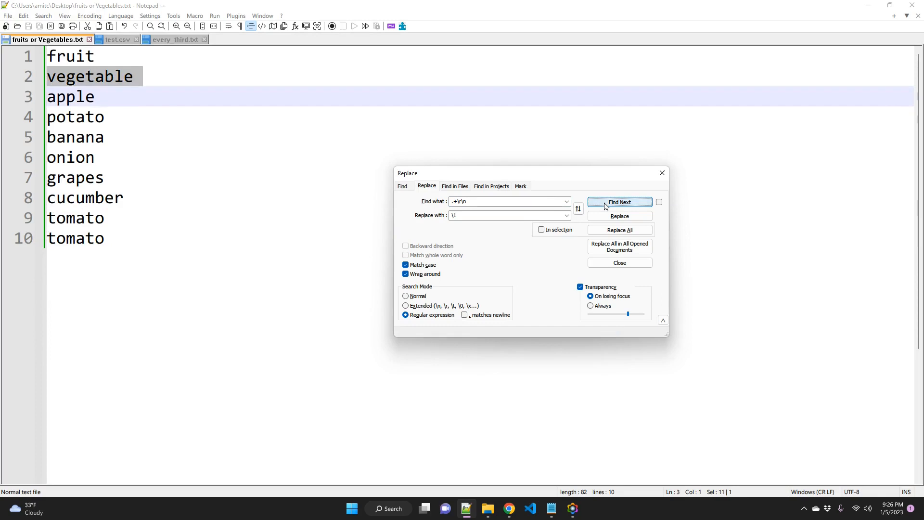
# - Extend the search pattern to .+\r\n(.+) and go through the matched line pairs
pyautogui.click(505, 201)
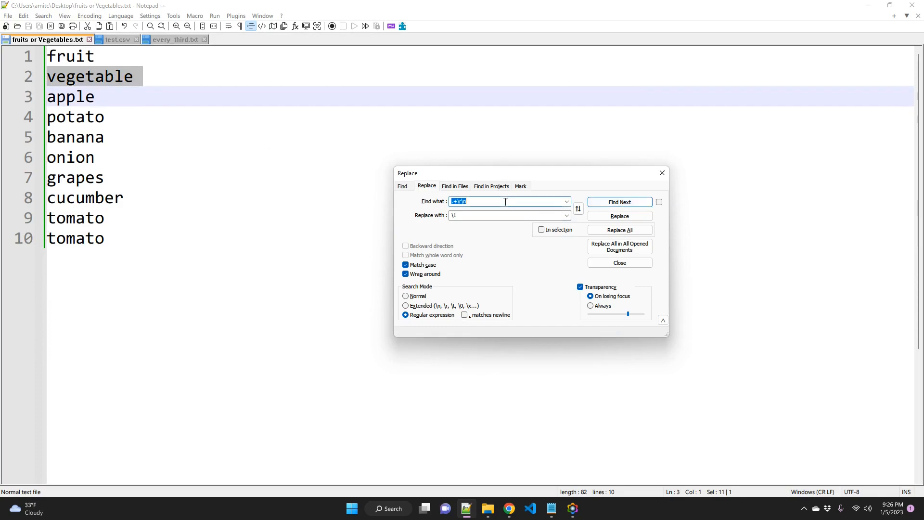
pyautogui.click(505, 201)
pyautogui.write('(.+')
pyautogui.click(627, 205)
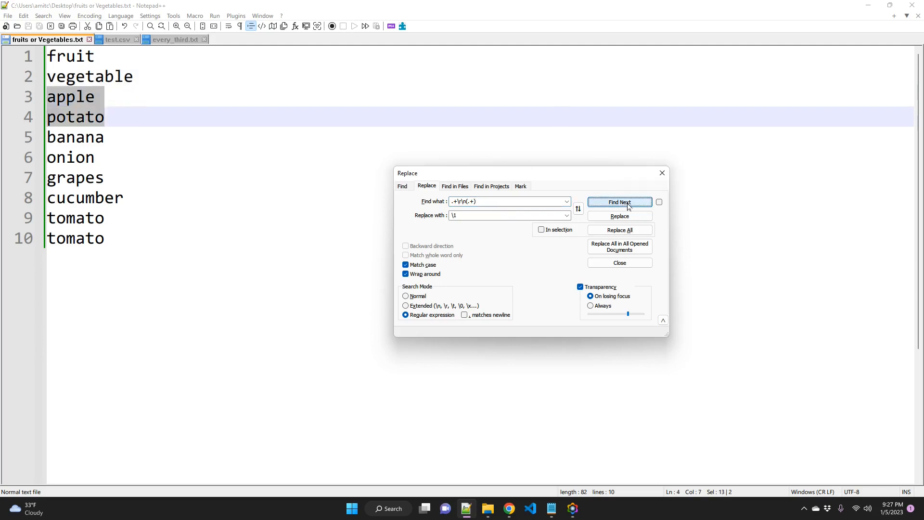
pyautogui.click(627, 206)
pyautogui.click(627, 205)
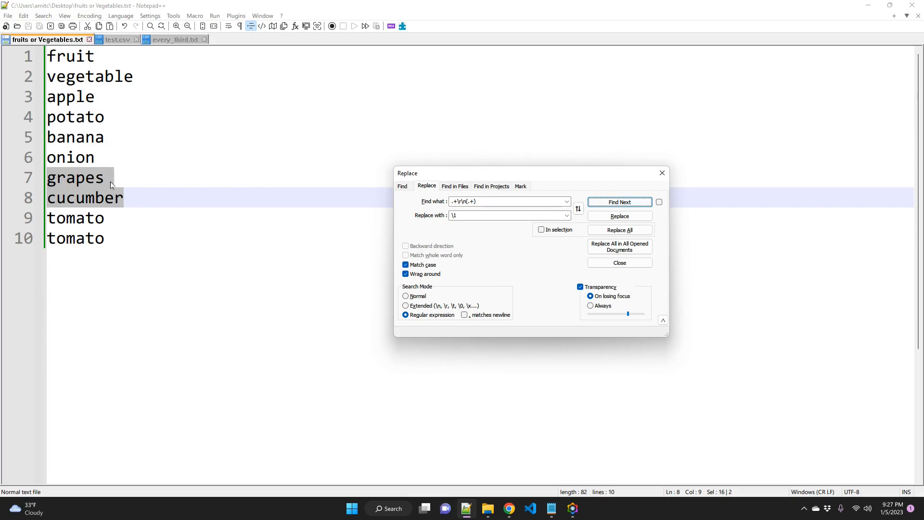
# - Extend the capture group so the pattern reads .+\r\n(.+\r\n), and go through the matched line pairs
pyautogui.moveTo(452, 201); pyautogui.dragTo(554, 214)
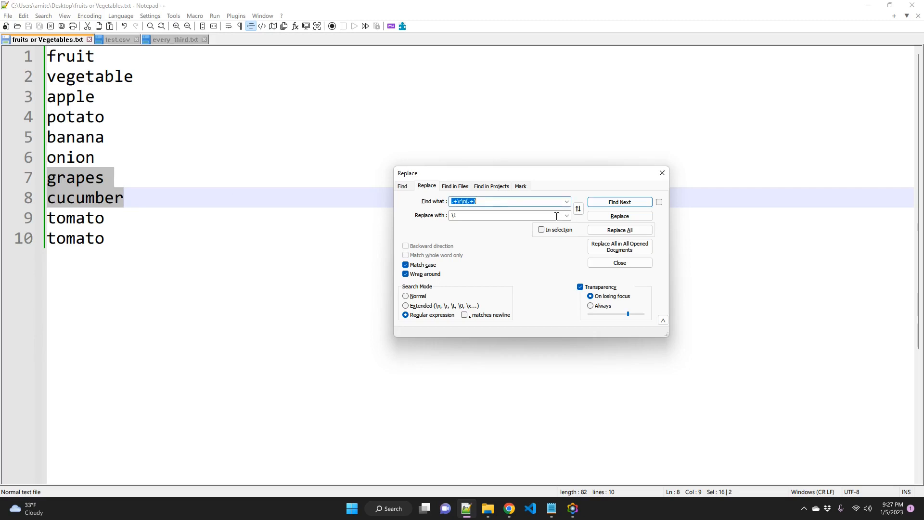
pyautogui.click(474, 201)
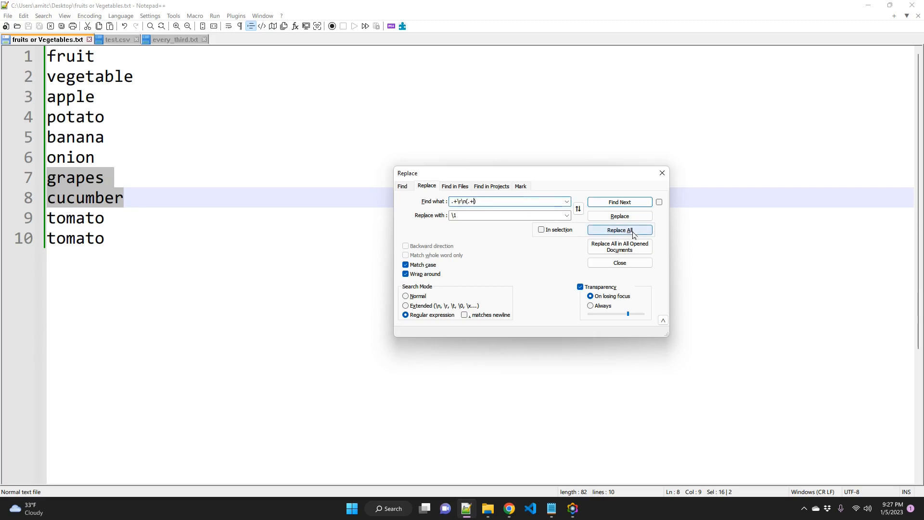
pyautogui.write('\\r\\n')
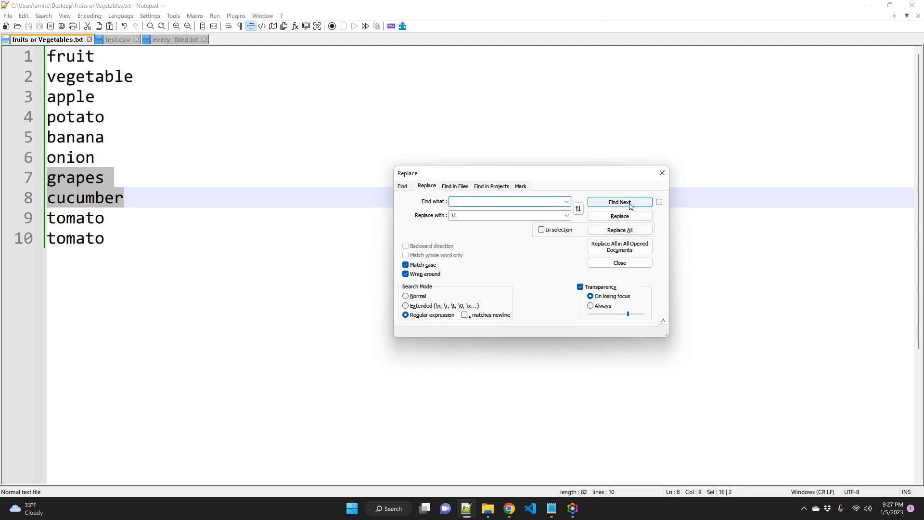
pyautogui.click(629, 204)
pyautogui.click(630, 204)
pyautogui.click(630, 204)
pyautogui.click(630, 204)
pyautogui.click(629, 204)
pyautogui.click(630, 204)
pyautogui.click(630, 204)
pyautogui.click(630, 204)
pyautogui.click(629, 204)
pyautogui.click(630, 204)
# - Examine the capture group in the search pattern and the \1 reference in the replacement
pyautogui.click(475, 201)
pyautogui.click(475, 201)
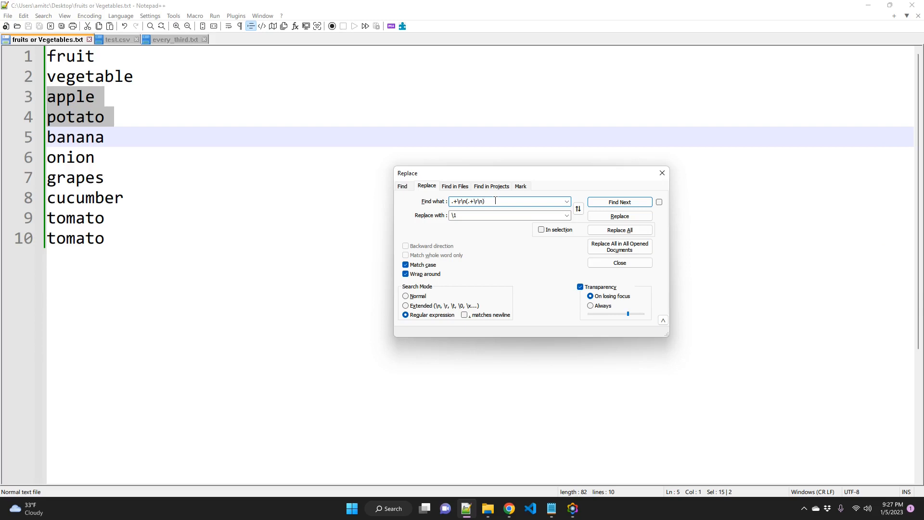
pyautogui.moveTo(465, 200)
pyautogui.mouseDown()
pyautogui.moveTo(496, 201)
pyautogui.moveTo(467, 201)
pyautogui.mouseUp()
pyautogui.click(496, 200)
pyautogui.doubleClick(467, 215)
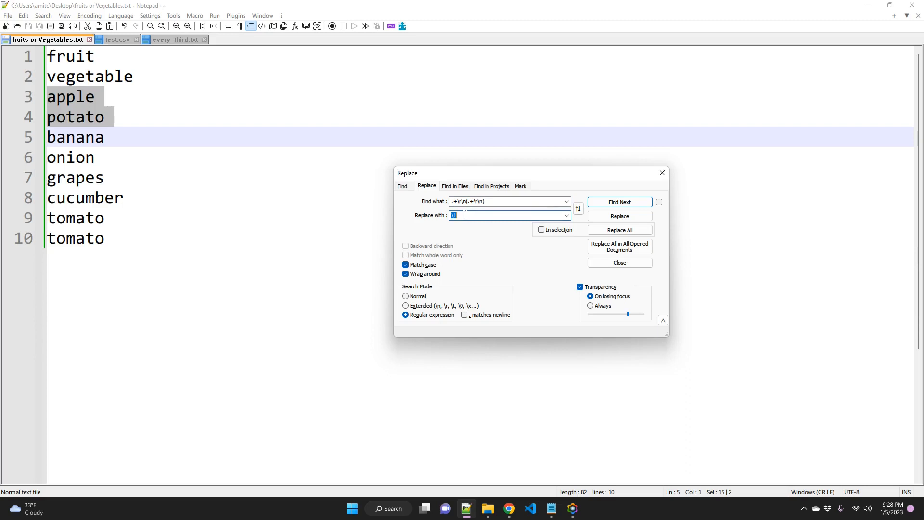
pyautogui.doubleClick(504, 201)
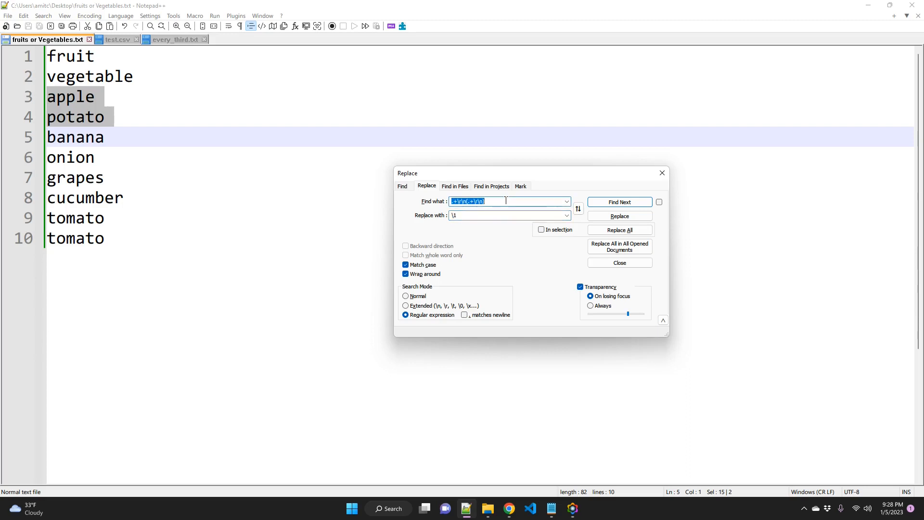
# - Add an empty pair of parentheses () to the search pattern and remove it again
pyautogui.click(505, 200)
pyautogui.write(')')
pyautogui.press('BackSpace')
pyautogui.write('()')
pyautogui.press('BackSpace')
pyautogui.press('BackSpace')
# - Compare the complete search pattern with the \1 replacement value
pyautogui.doubleClick(512, 201)
pyautogui.doubleClick(462, 216)
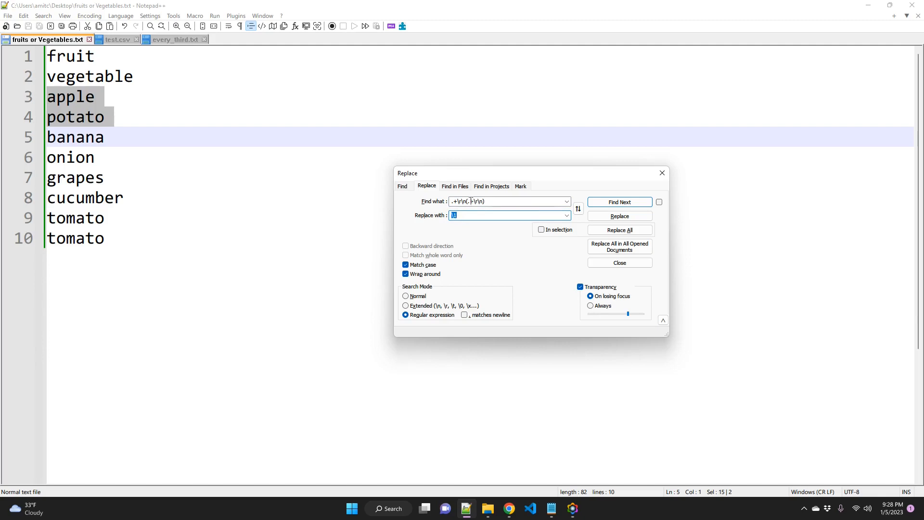
pyautogui.doubleClick(465, 201)
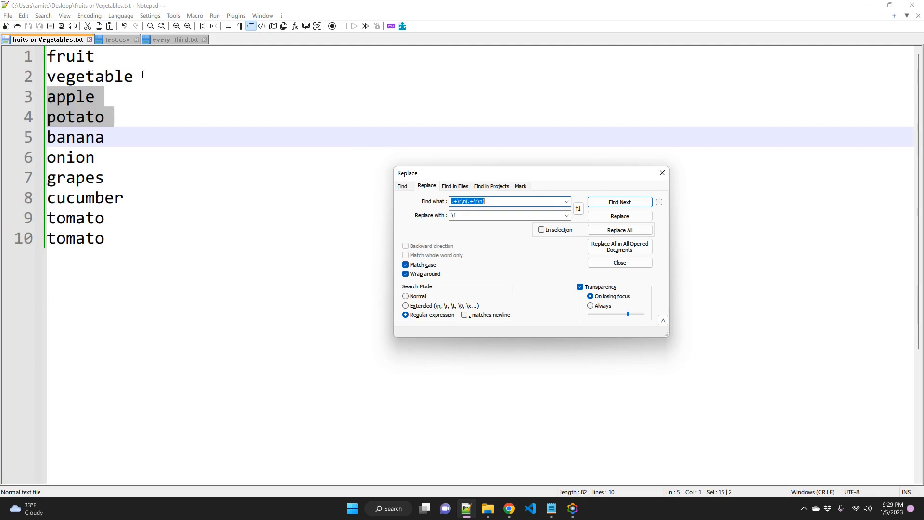
# - Starting at the beginning of line 1, replace the matched line pairs one at a time with \1
pyautogui.click(48, 56)
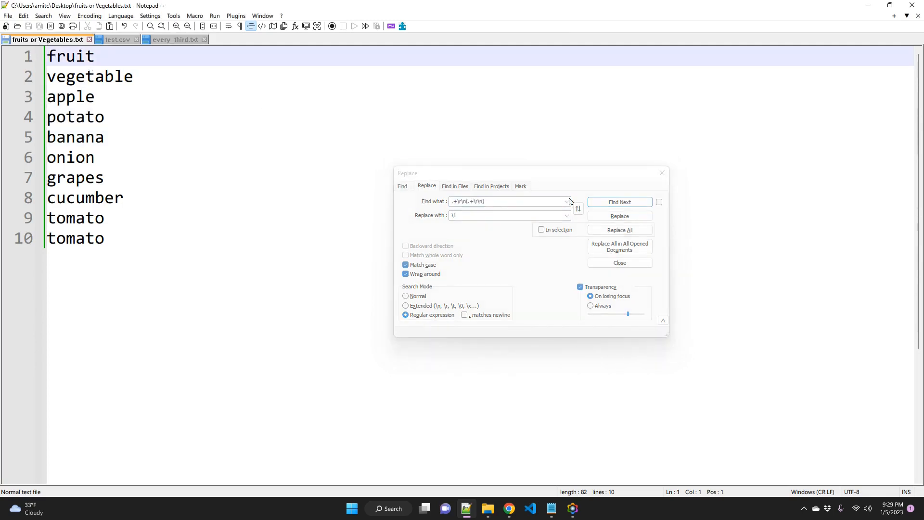
pyautogui.click(556, 180)
pyautogui.click(608, 203)
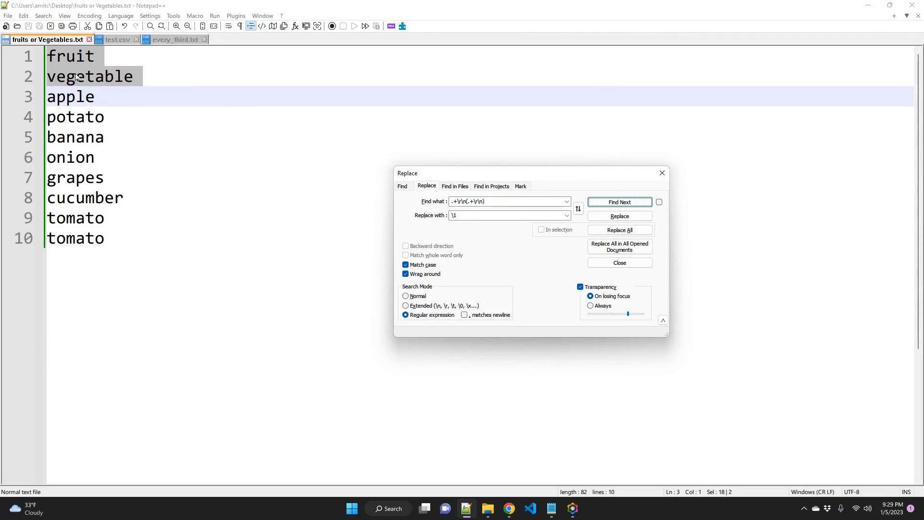
pyautogui.click(624, 217)
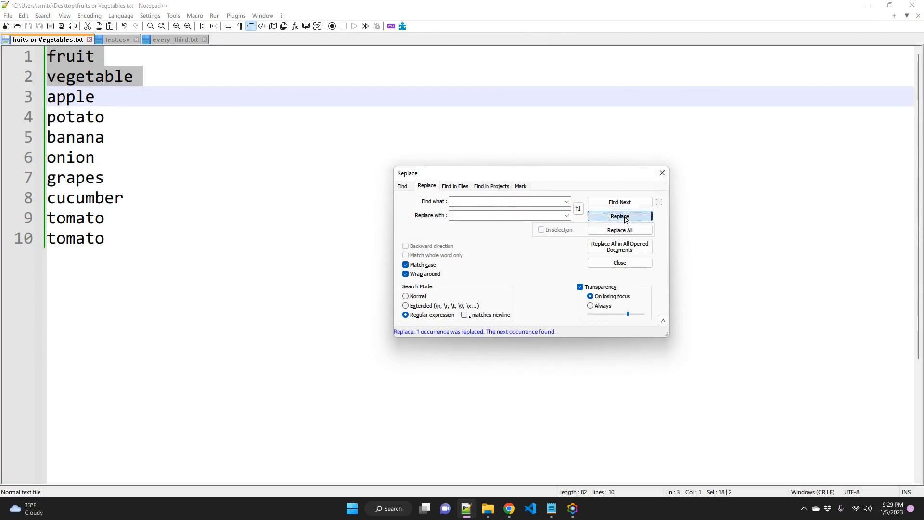
pyautogui.click(624, 218)
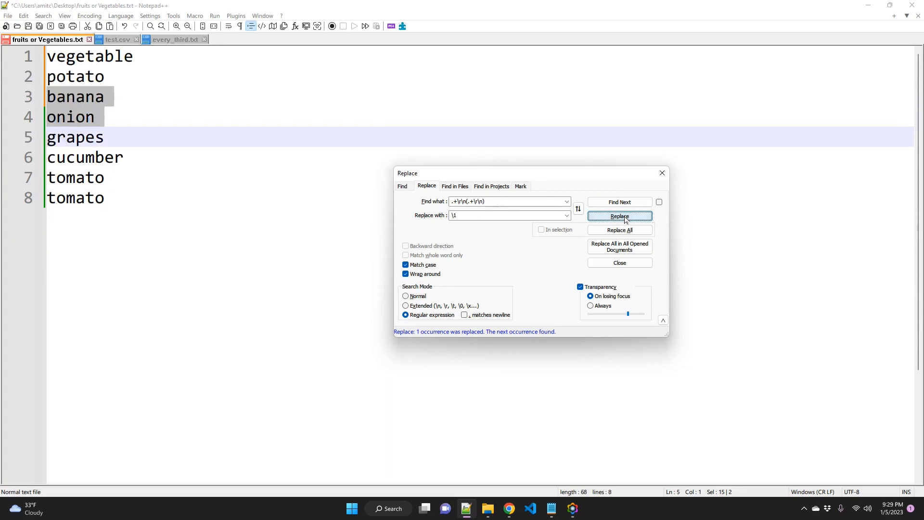
pyautogui.click(625, 217)
pyautogui.click(625, 217)
pyautogui.click(625, 217)
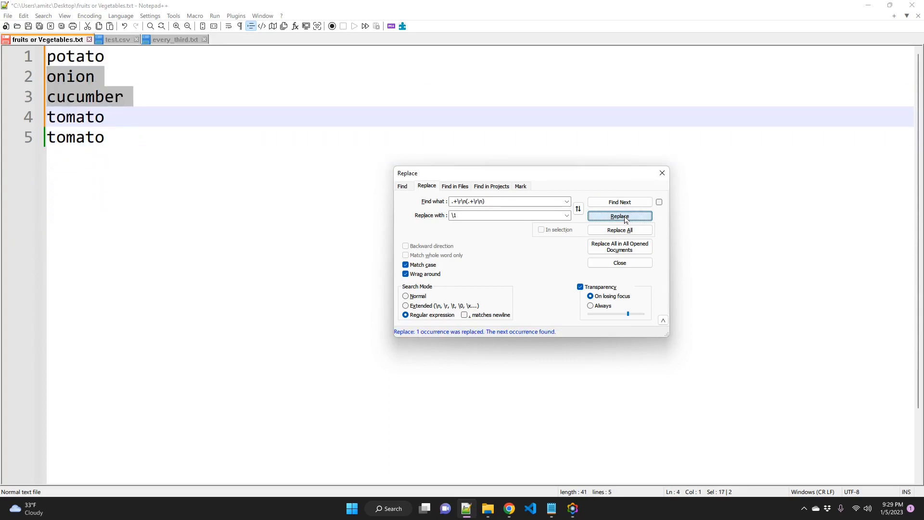
# - Undo the last two replacements in the list
pyautogui.click(598, 154)
pyautogui.hotkey('ctrl', 'z')
pyautogui.hotkey('ctrl', 'z')
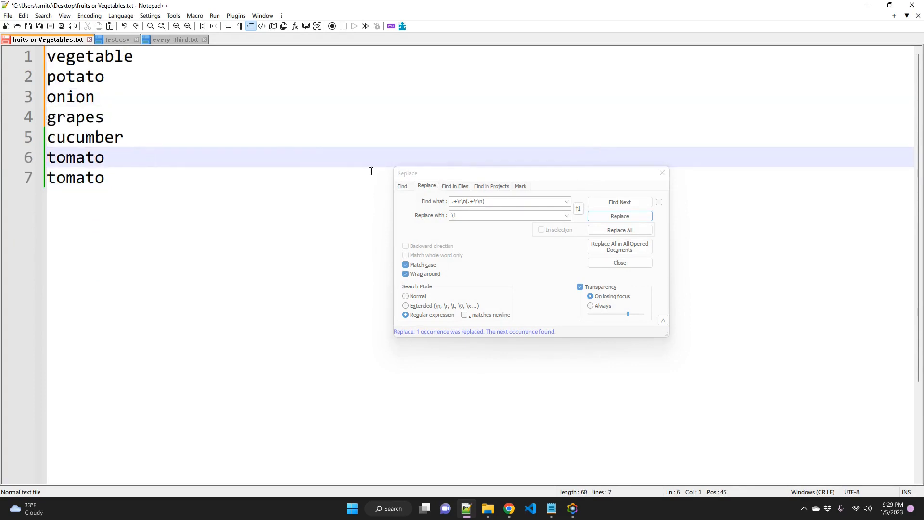
# - Find the grapes and cucumber pair from the start of line 4 and replace it with \1
pyautogui.click(628, 207)
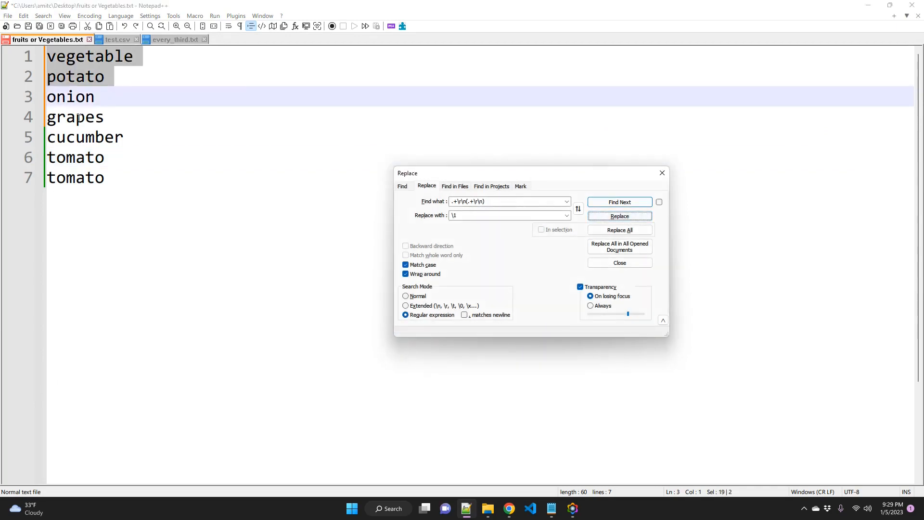
pyautogui.click(51, 122)
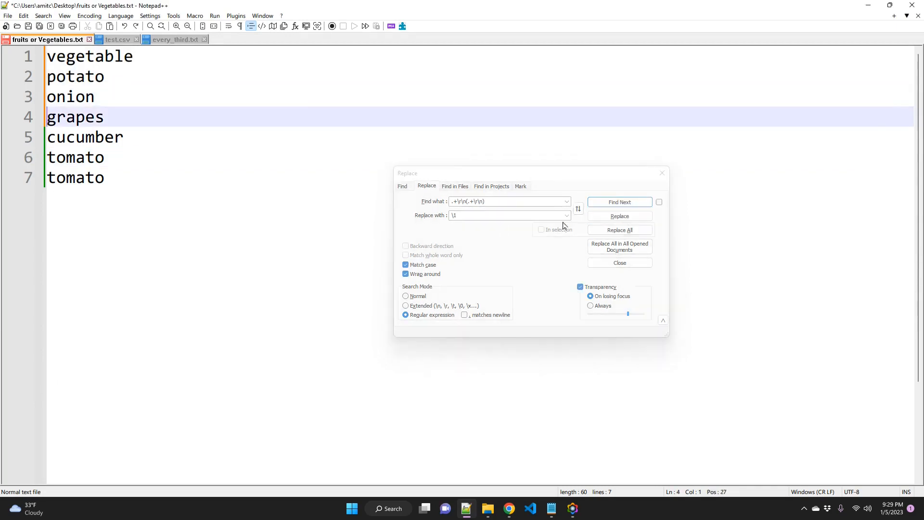
pyautogui.click(628, 206)
pyautogui.click(629, 217)
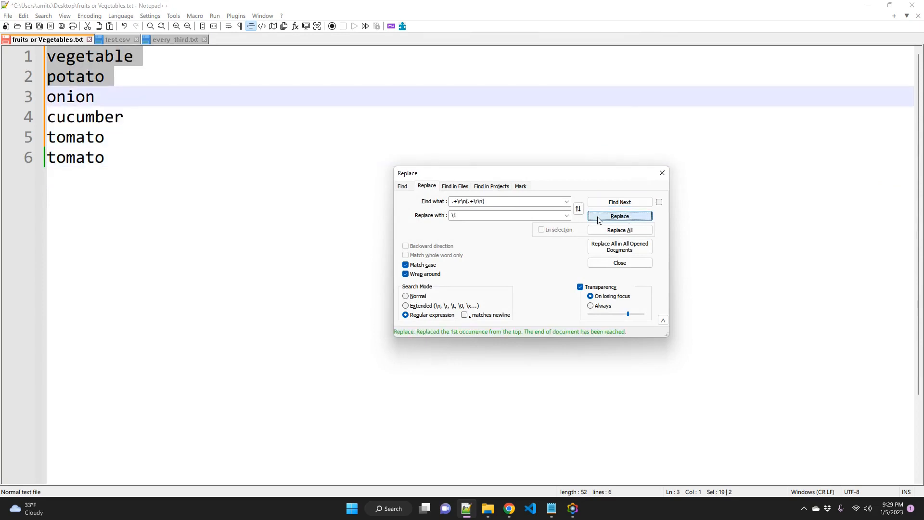
# - Try to replace the remaining tomato pair, starting from the beginning of line 5
pyautogui.click(44, 138)
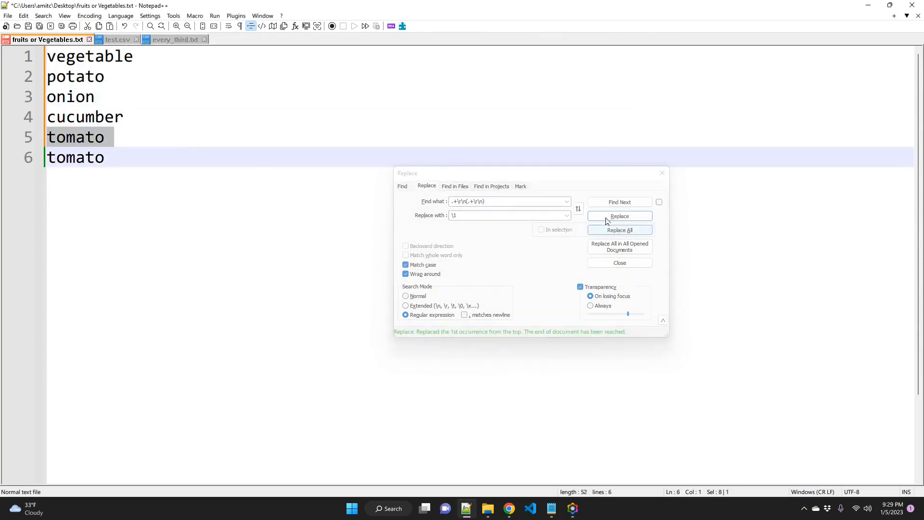
pyautogui.press('Up')
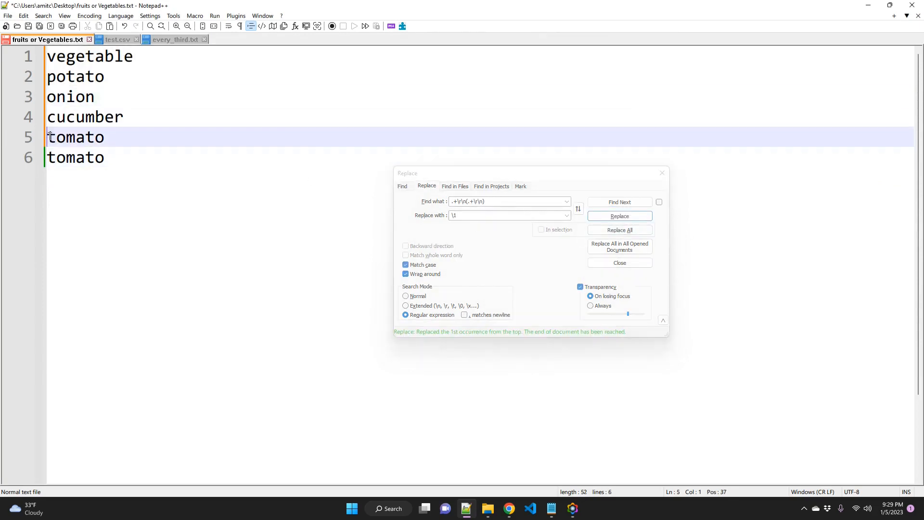
pyautogui.click(619, 217)
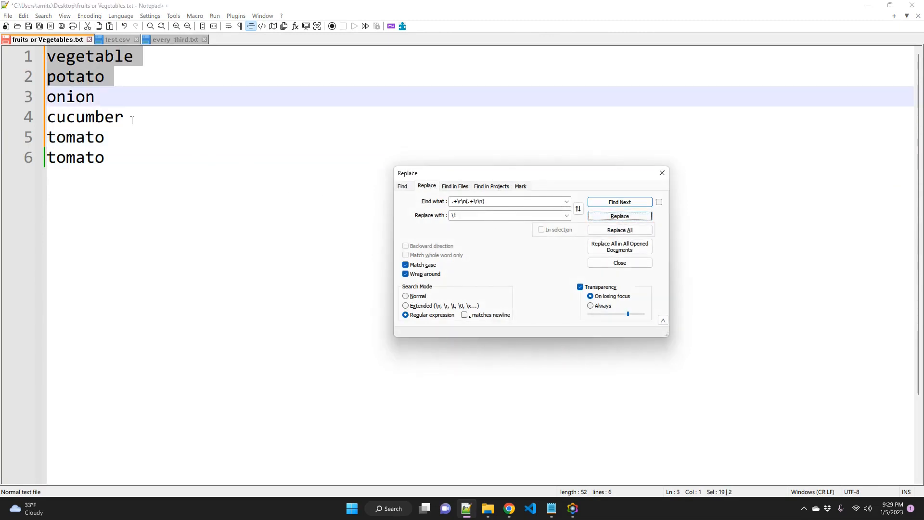
# - Show all characters in the document and delete the two trailing spaces after the last tomato on line 6
pyautogui.moveTo(136, 161); pyautogui.dragTo(52, 148)
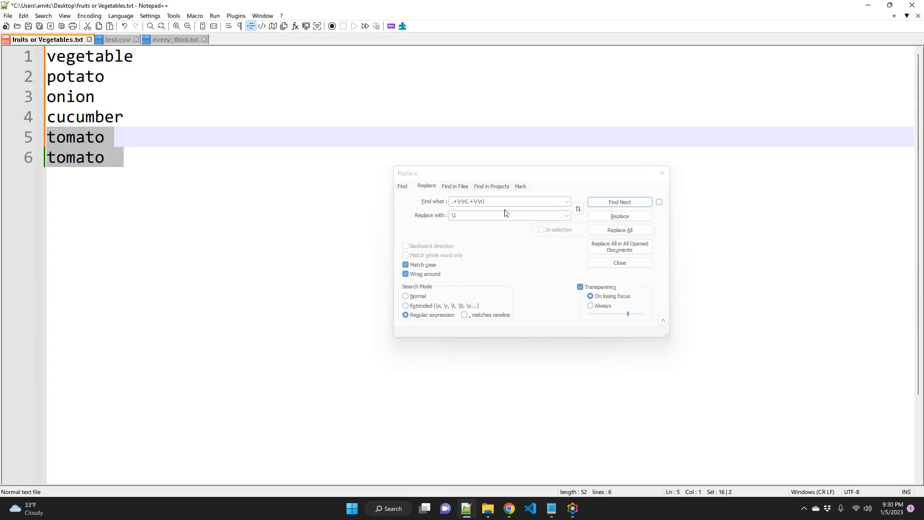
pyautogui.click(489, 204)
pyautogui.click(109, 159)
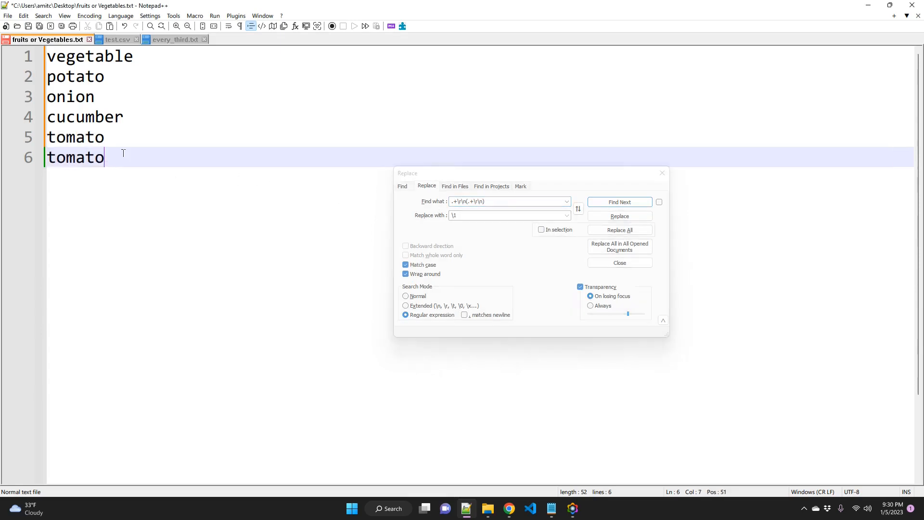
pyautogui.click(239, 26)
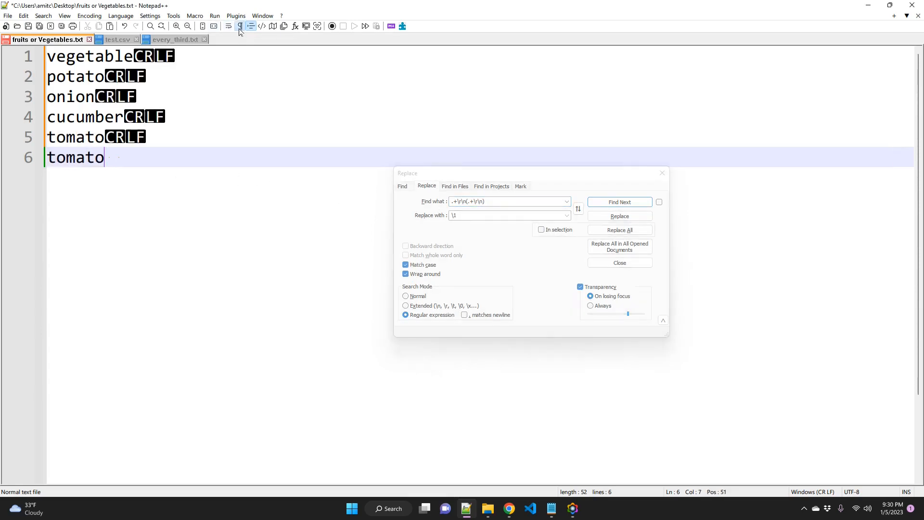
pyautogui.click(130, 158)
pyautogui.press('BackSpace')
pyautogui.press('BackSpace')
# - Extend the search pattern to .+\r\n(.+(\r\n|$)) so the second line of a pair can also end at the document's end
pyautogui.click(484, 201)
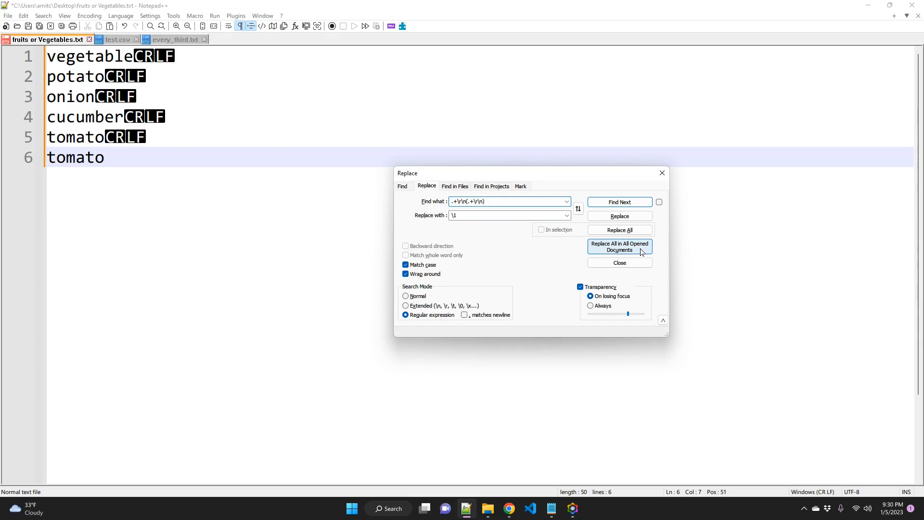
pyautogui.write('(')
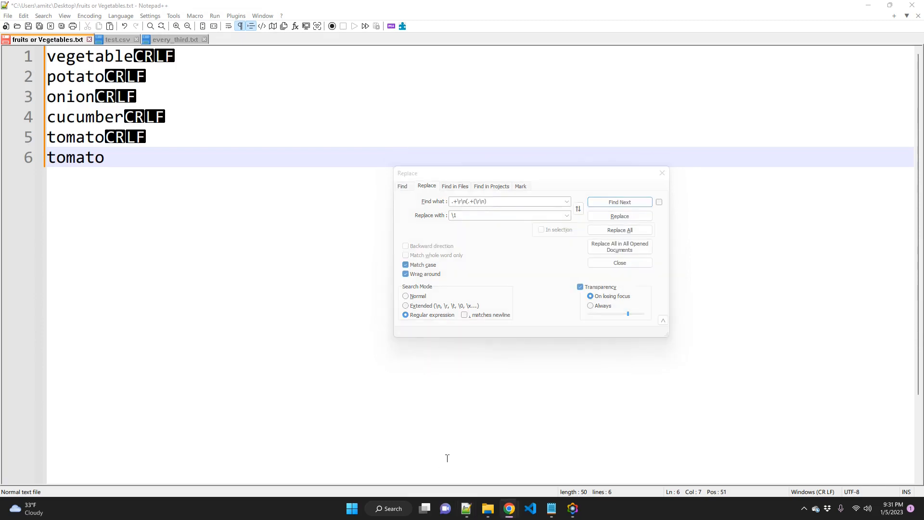
pyautogui.click(482, 202)
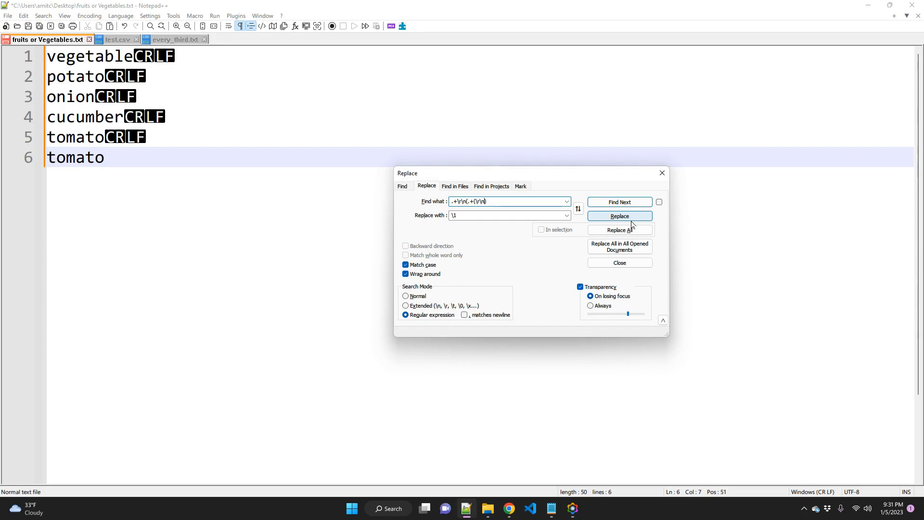
pyautogui.write('|$)')
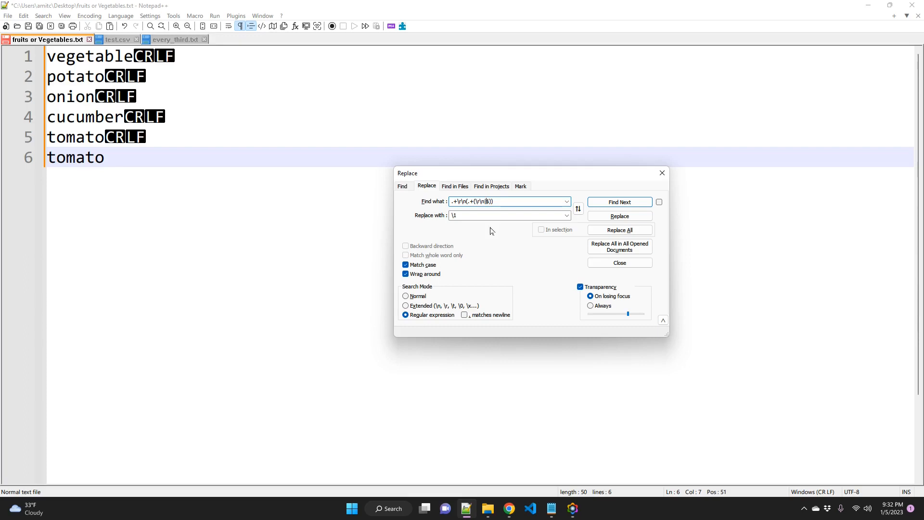
# - Find the tomato pair from the start of line 5, replace it with \1, and hide the line-ending symbols
pyautogui.click(48, 137)
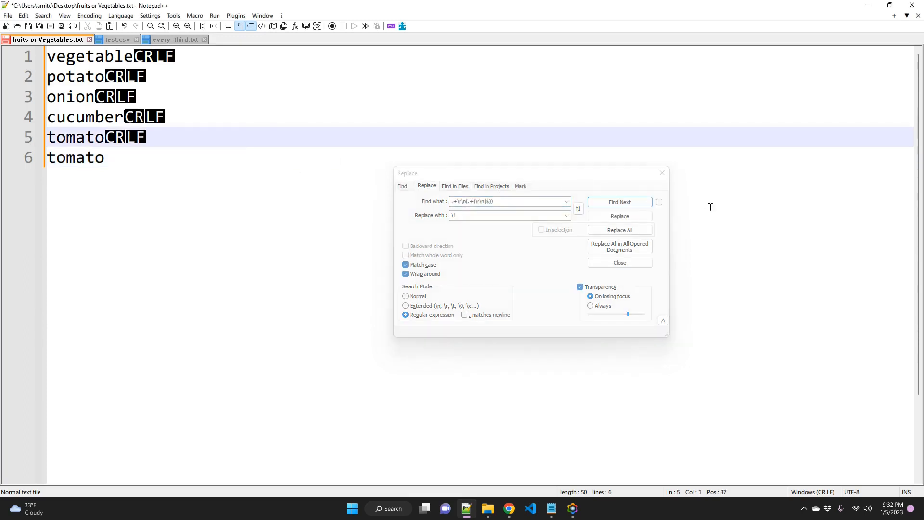
pyautogui.click(619, 202)
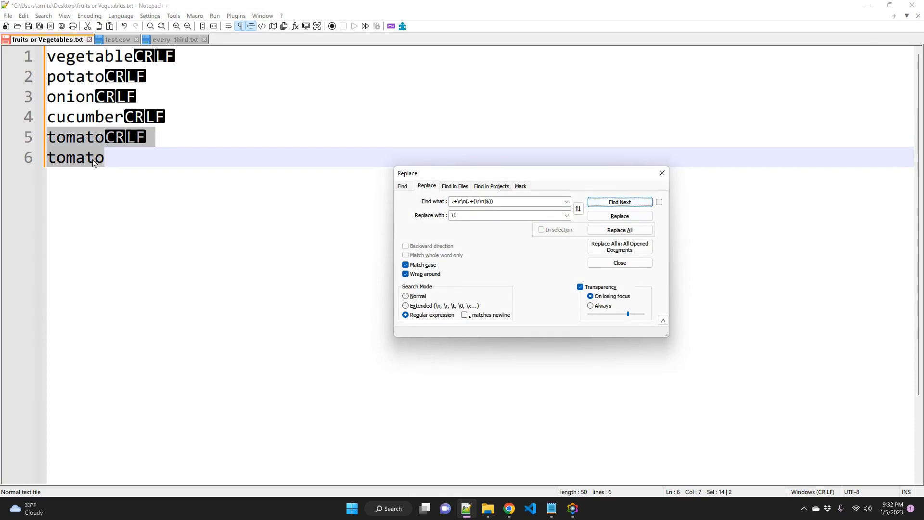
pyautogui.click(620, 216)
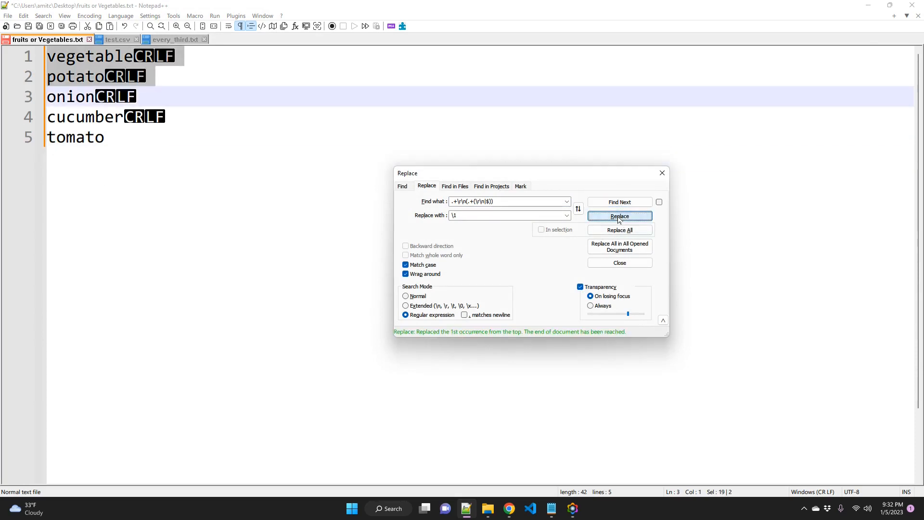
pyautogui.click(240, 26)
pyautogui.click(489, 251)
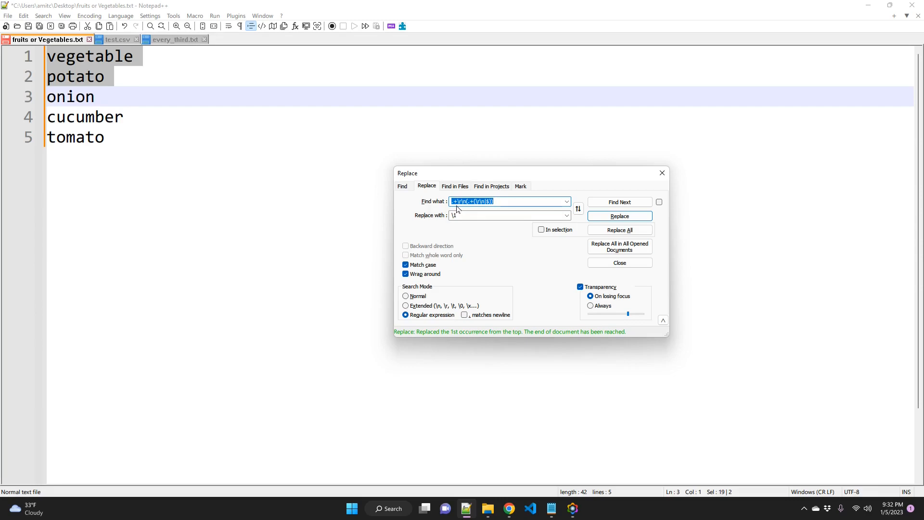
# - Undo the replacements and edits back to the full ten-line list from fruit to tomato
pyautogui.click(236, 103)
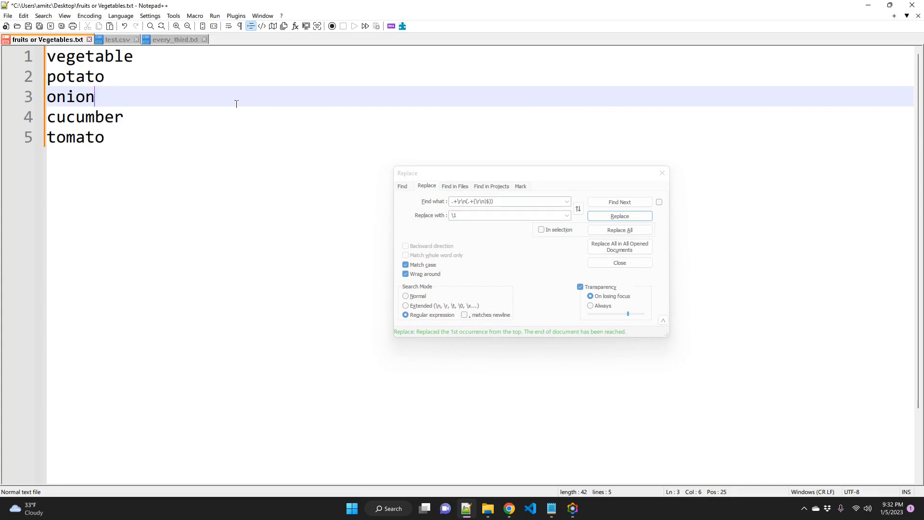
pyautogui.hotkey('ctrl', 'z')
pyautogui.hotkey('ctrl', 'z')
pyautogui.hotkey('ctrl', 'z')
pyautogui.hotkey('ctrl', 'z')
pyautogui.hotkey('ctrl', 'z')
pyautogui.hotkey('ctrl', 'z')
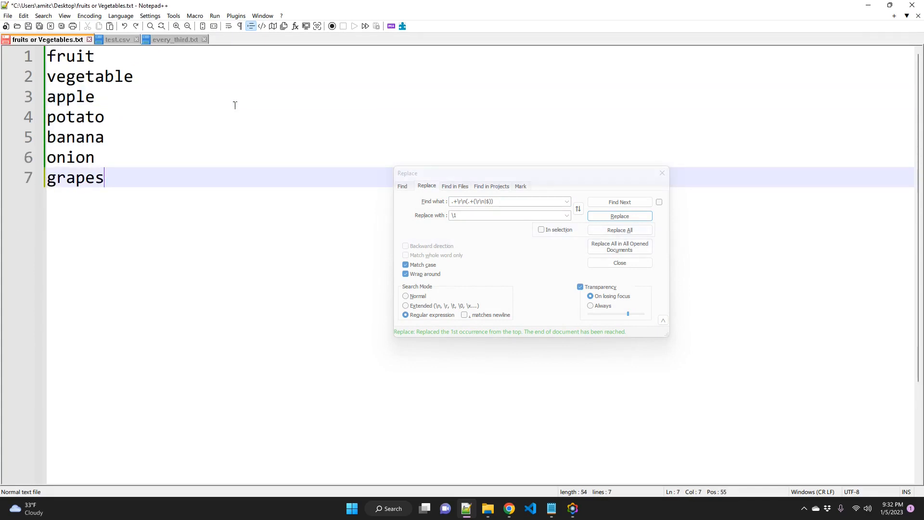
pyautogui.hotkey('ctrl', 'z')
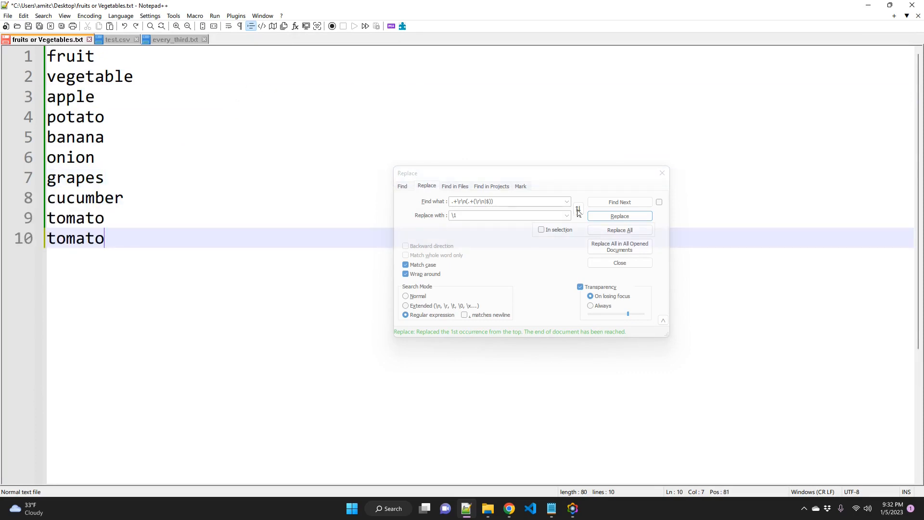
# - Replace all matching pairs in the list with \1 at once, and undo that replacement
pyautogui.click(568, 188)
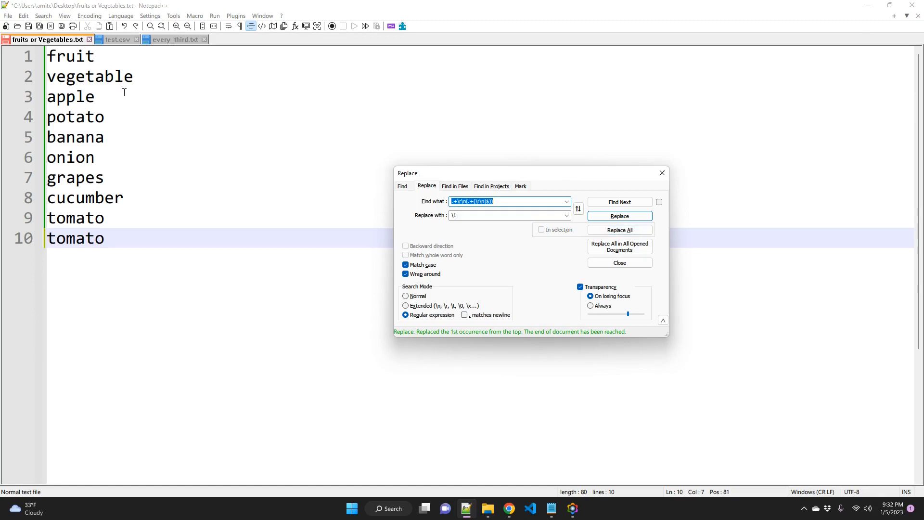
pyautogui.click(619, 230)
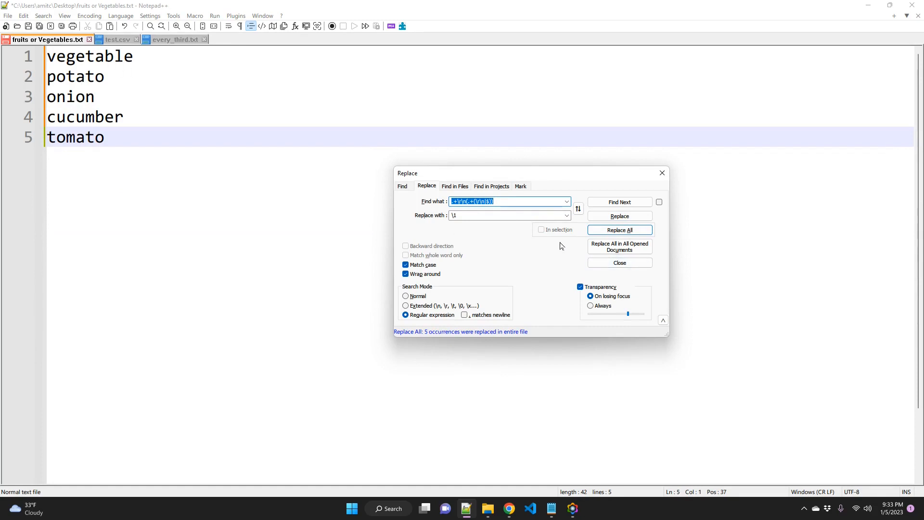
pyautogui.click(251, 91)
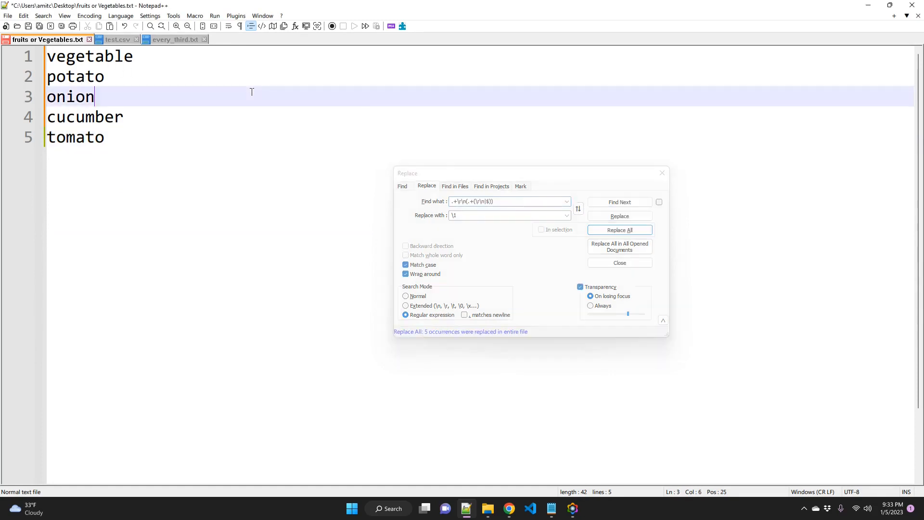
pyautogui.hotkey('ctrl', 'z')
pyautogui.click(516, 260)
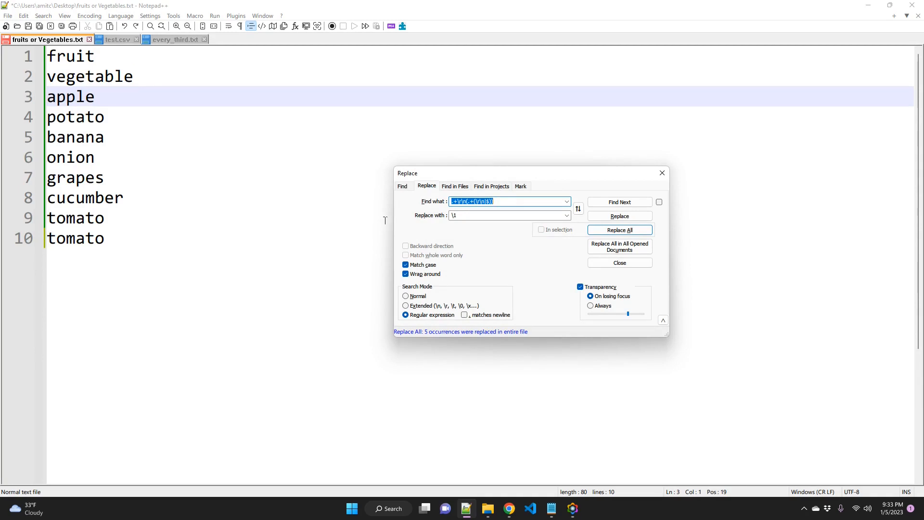
# - Highlight the second lines of the first three pairs in turn: vegetable, potato and onion
pyautogui.click(517, 201)
pyautogui.moveTo(523, 200); pyautogui.dragTo(425, 202)
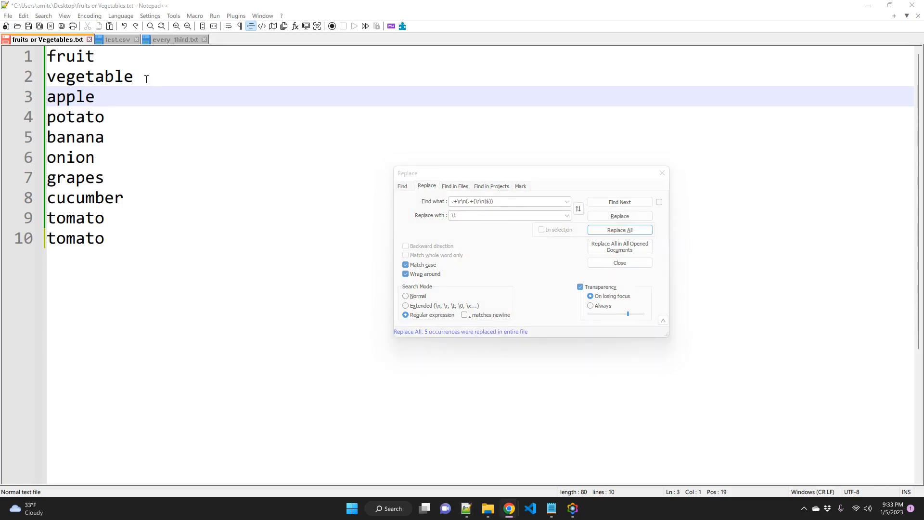
pyautogui.moveTo(136, 77); pyautogui.dragTo(51, 77)
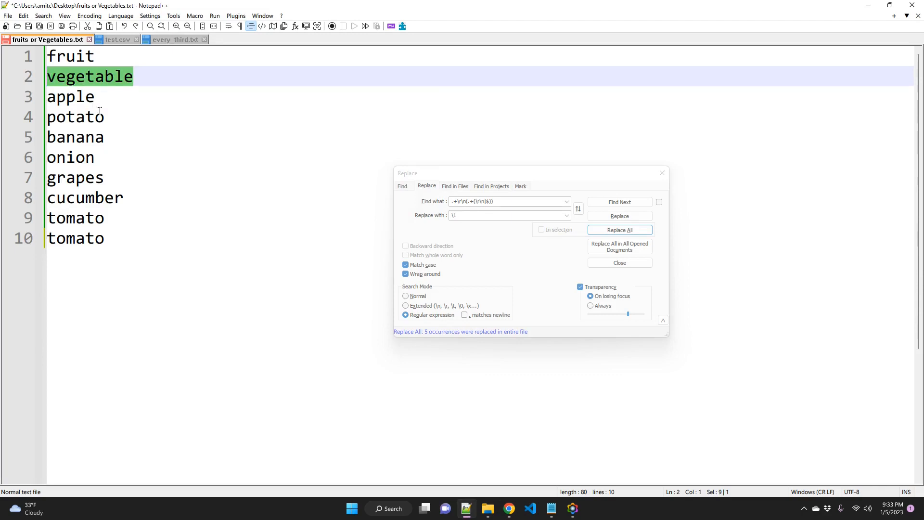
pyautogui.moveTo(105, 117); pyautogui.dragTo(47, 117)
pyautogui.moveTo(97, 159); pyautogui.dragTo(47, 158)
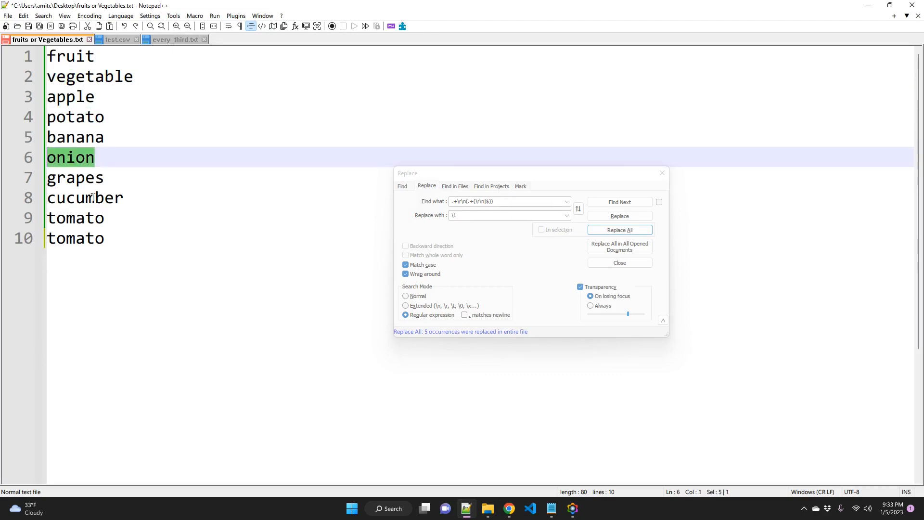
# - Change the search pattern to (.+\r\n).+\r\n so that it captures the first line of each pair
pyautogui.click(527, 200)
pyautogui.moveTo(528, 200); pyautogui.dragTo(390, 200)
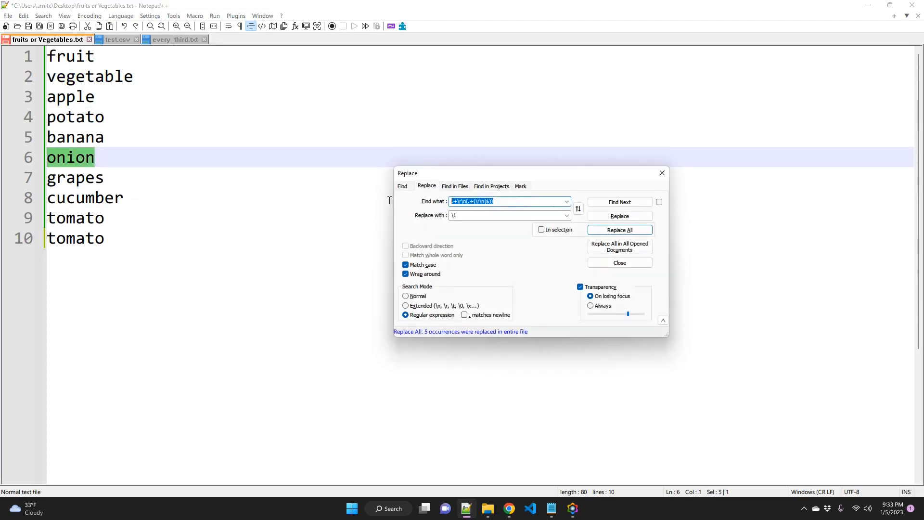
pyautogui.write('\\')
pyautogui.write('.+')
# - Step through the pairs matched by the new pattern, restarting from the beginning of line 1
pyautogui.click(621, 204)
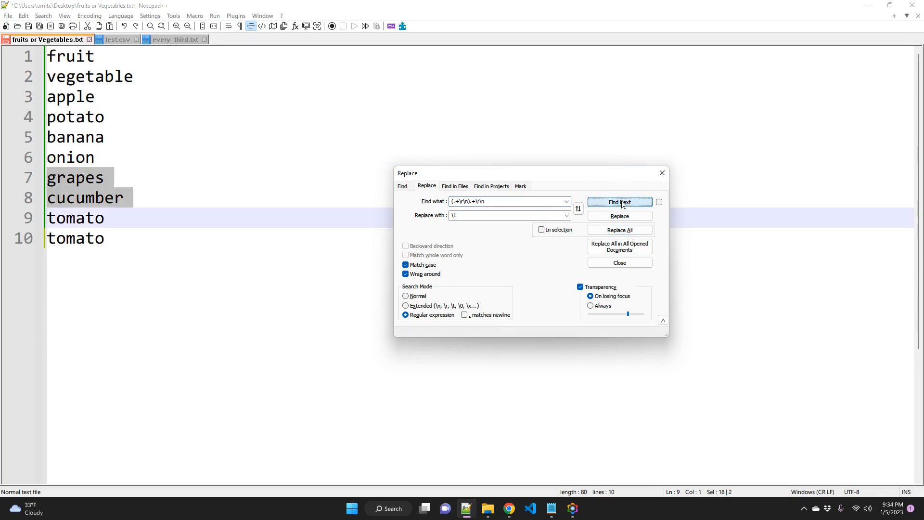
pyautogui.click(47, 61)
pyautogui.click(630, 206)
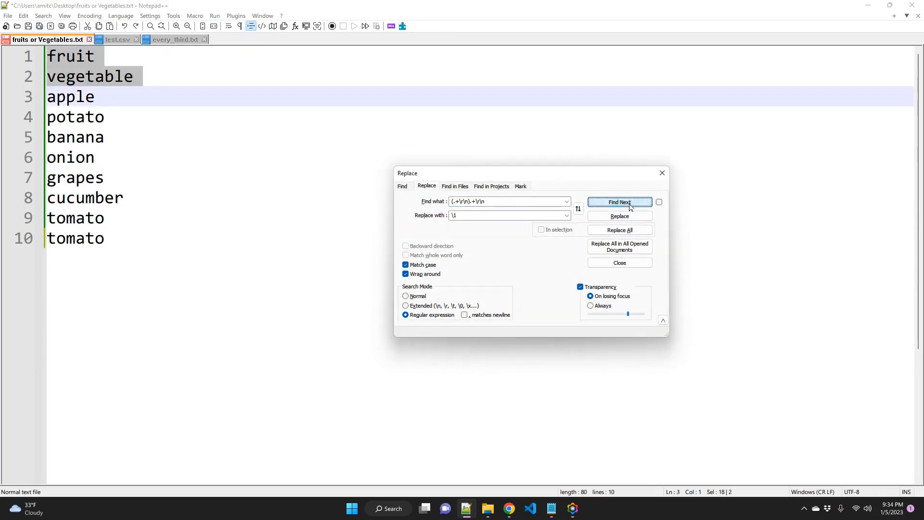
pyautogui.click(630, 204)
pyautogui.click(630, 204)
pyautogui.click(629, 204)
pyautogui.click(630, 204)
pyautogui.click(630, 204)
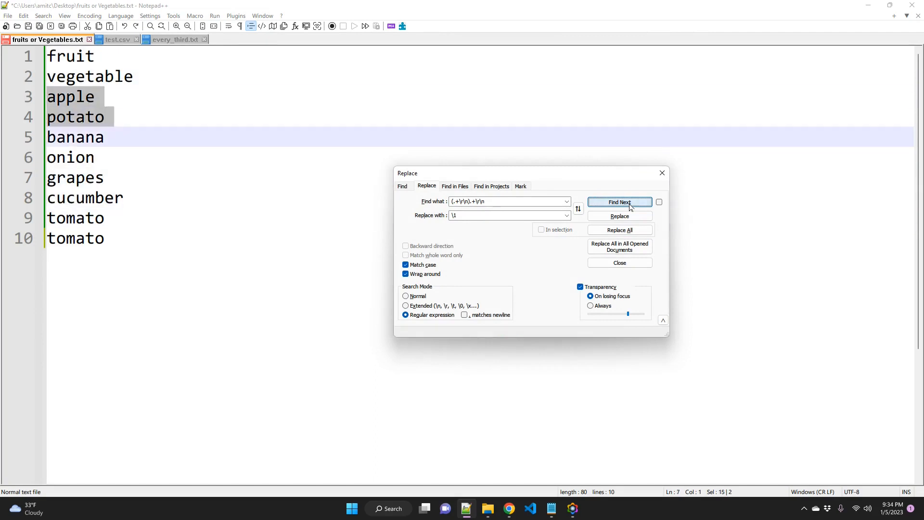
pyautogui.click(630, 204)
pyautogui.click(629, 204)
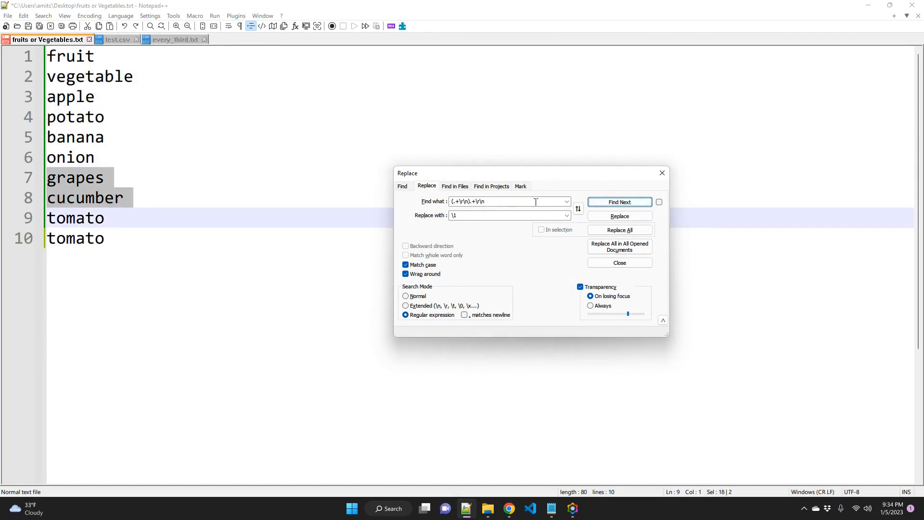
# - Change the end of the search pattern to (\r\n|$), making it (.+\r\n).+(\r\n|$)
pyautogui.click(497, 201)
pyautogui.click(484, 201)
pyautogui.press('BackSpace')
pyautogui.write('n')
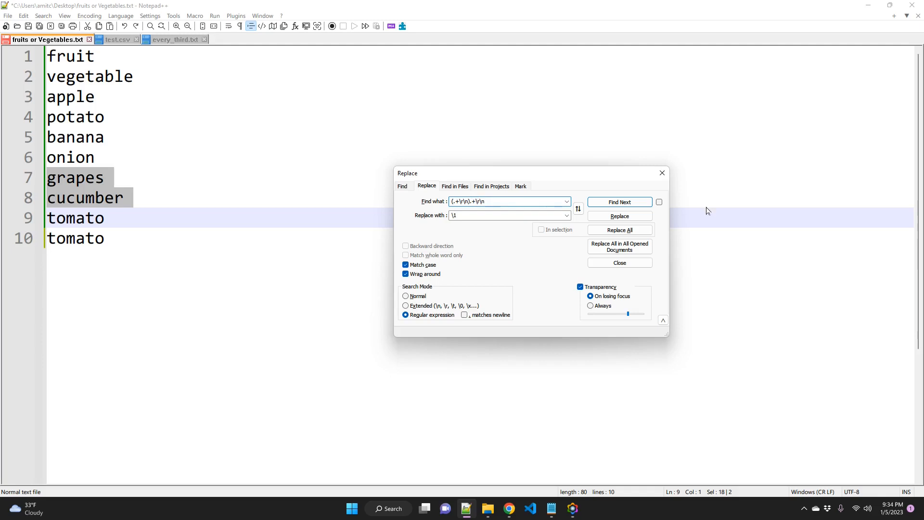
pyautogui.write('(')
# - Step through the matches of the extended pattern up to the tomato pair on lines 9 and 10
pyautogui.click(620, 203)
pyautogui.click(621, 202)
pyautogui.click(620, 203)
pyautogui.click(621, 203)
pyautogui.click(620, 202)
pyautogui.click(621, 203)
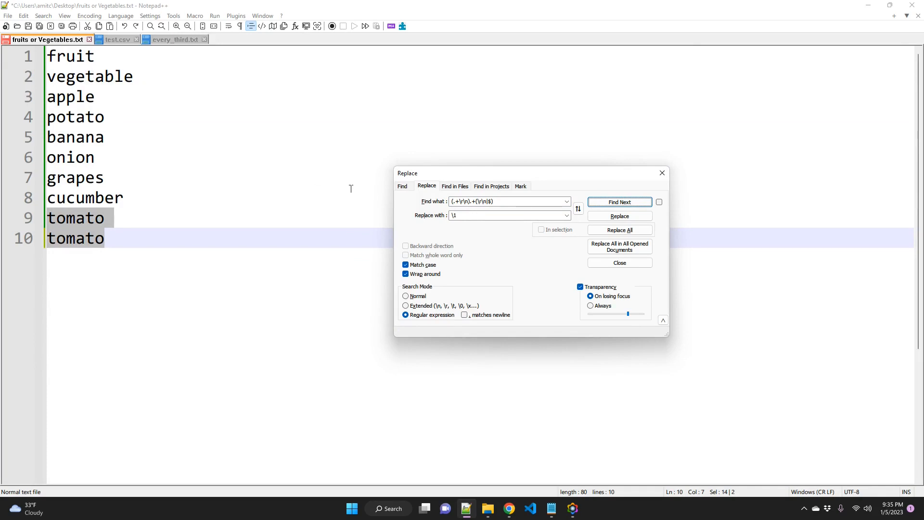
# - Highlight the first capture group, (.+\r\n), in the search pattern
pyautogui.click(468, 201)
pyautogui.click(468, 201)
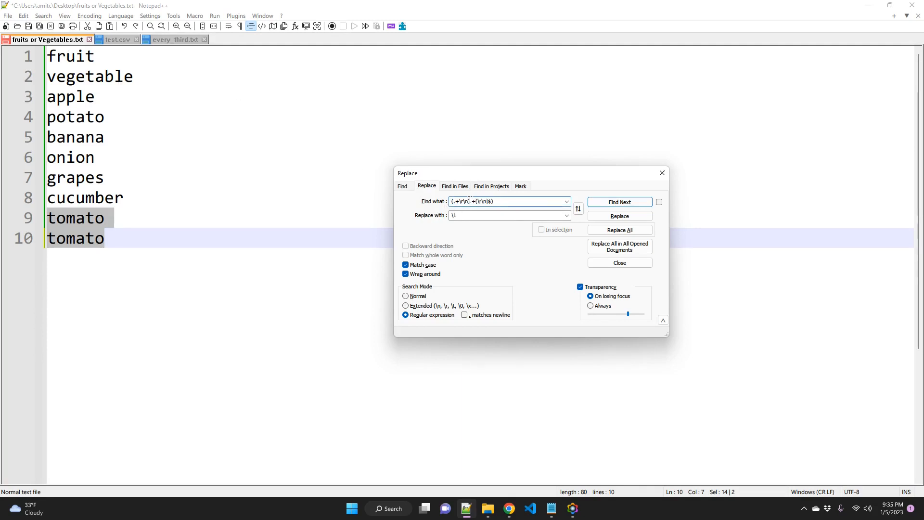
pyautogui.moveTo(469, 201); pyautogui.dragTo(445, 201)
# - Starting at the beginning of line 1, replace all five pairs one at a time with their first line, \1
pyautogui.click(48, 56)
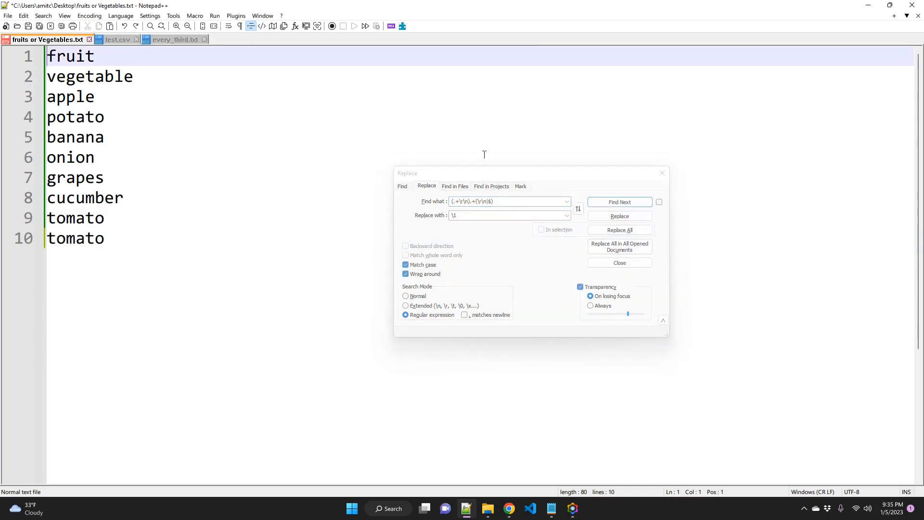
pyautogui.click(620, 187)
pyautogui.click(627, 220)
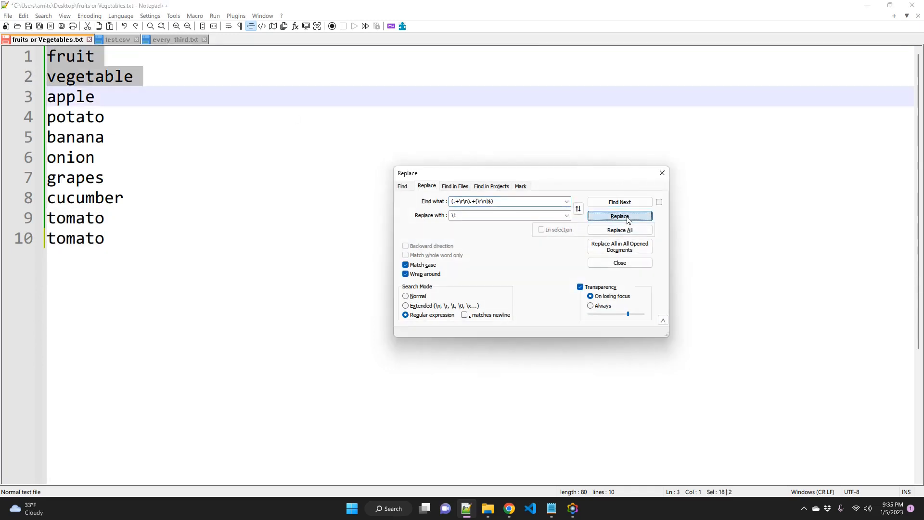
pyautogui.click(627, 220)
pyautogui.click(627, 220)
pyautogui.click(627, 220)
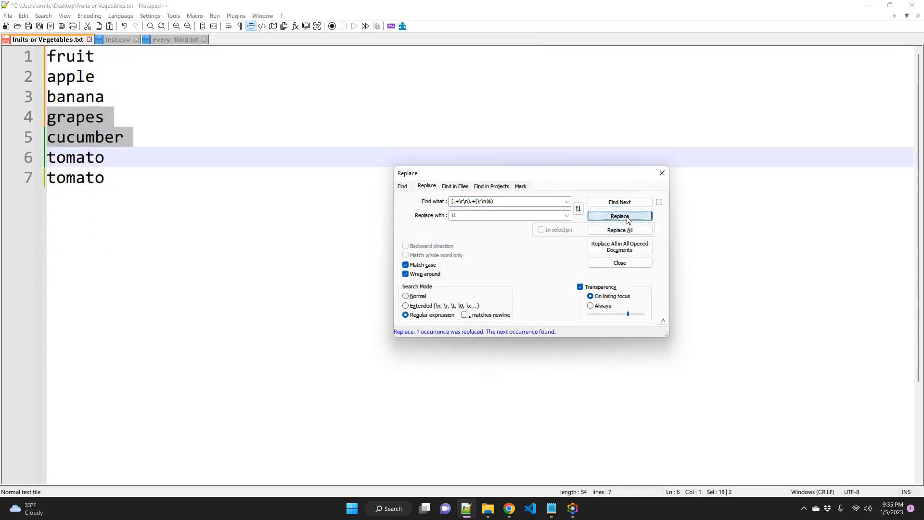
pyautogui.click(627, 220)
pyautogui.click(627, 220)
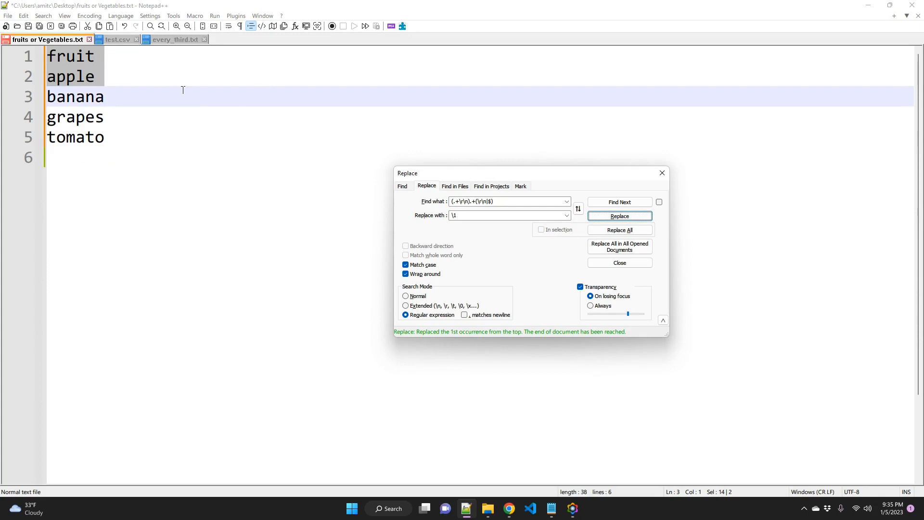
# - Undo the five pair replacements to restore the complete ten-line list
pyautogui.click(189, 106)
pyautogui.hotkey('ctrl', 'z')
pyautogui.hotkey('ctrl', 'z')
pyautogui.hotkey('ctrl', 'z')
pyautogui.hotkey('ctrl', 'z')
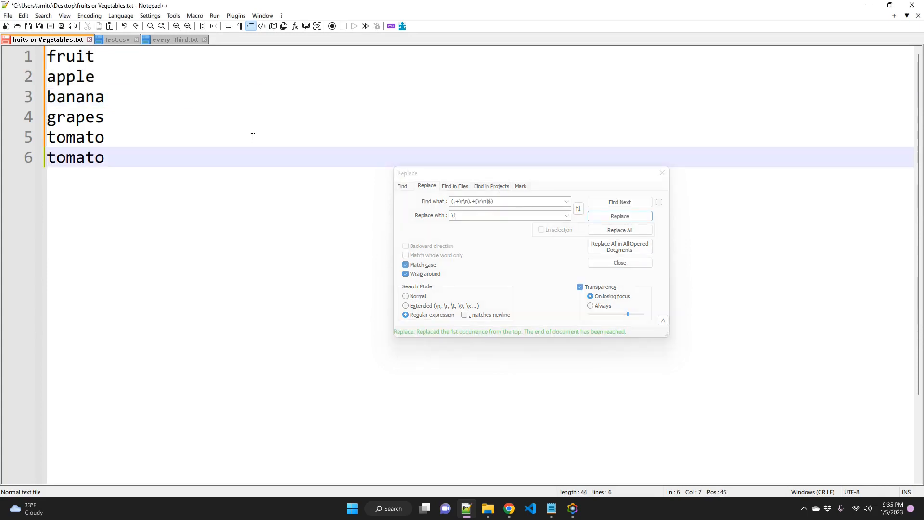
pyautogui.hotkey('ctrl', 'z')
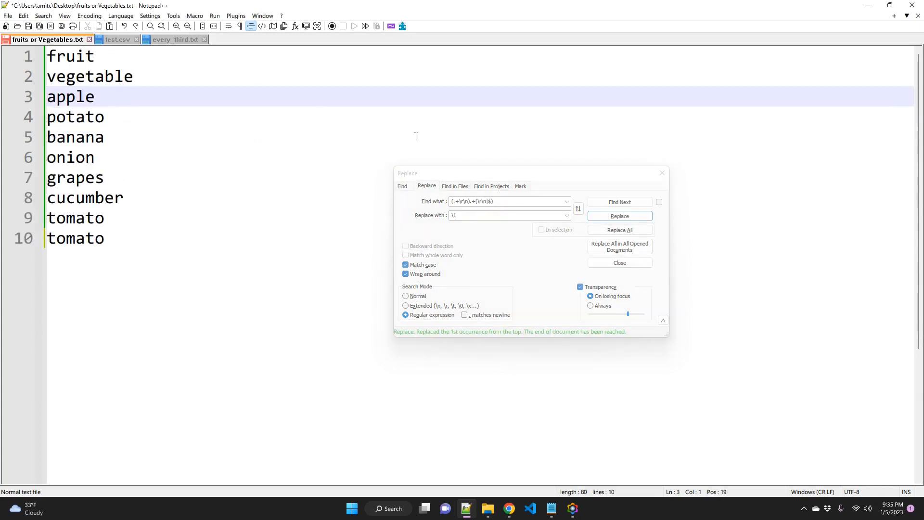
# - Replace all line pairs in the fruit list at once with their first line, \1, and undo the replacement
pyautogui.click(520, 260)
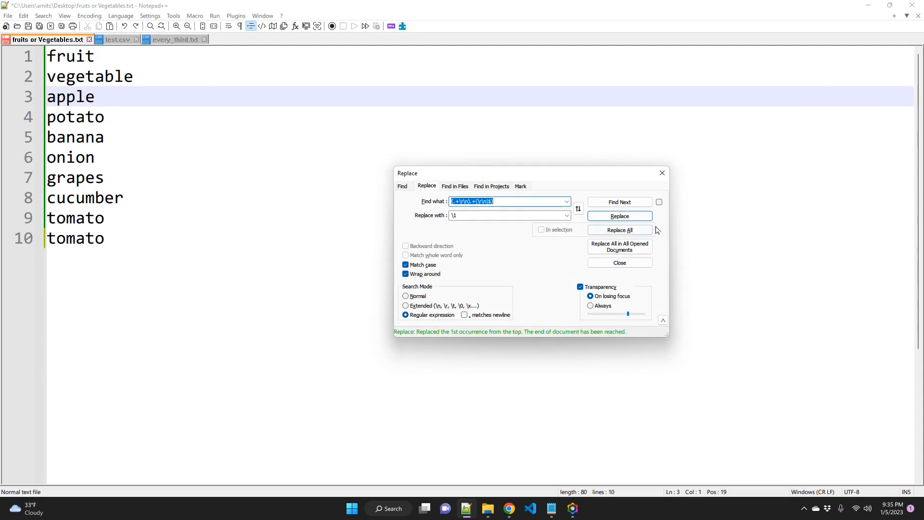
pyautogui.click(630, 234)
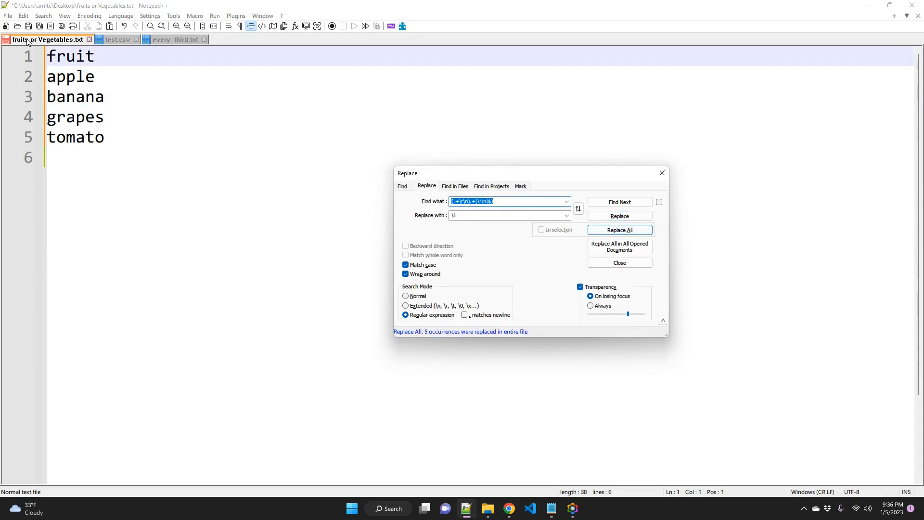
pyautogui.click(138, 167)
pyautogui.hotkey('ctrl', 'z')
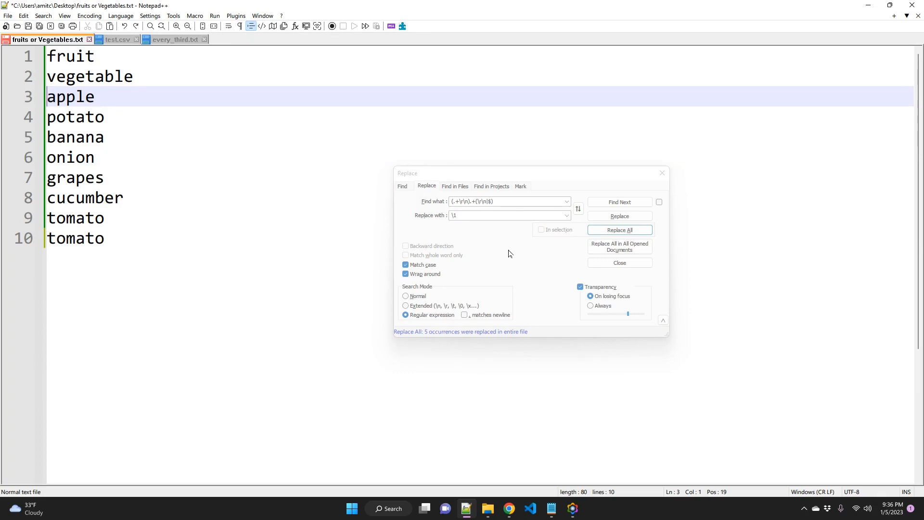
# - Switch to test.csv, open the same file in Excel and enlarge the sheet to 205%
pyautogui.click(117, 40)
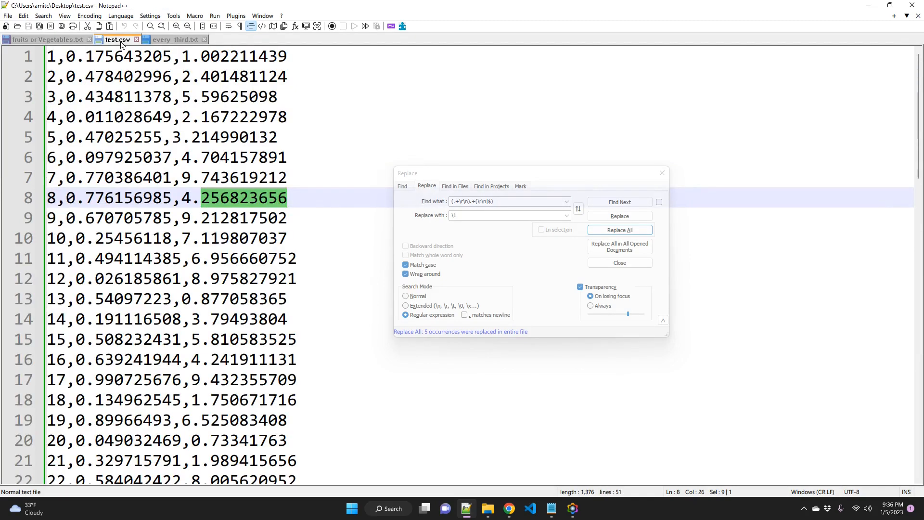
pyautogui.click(487, 508)
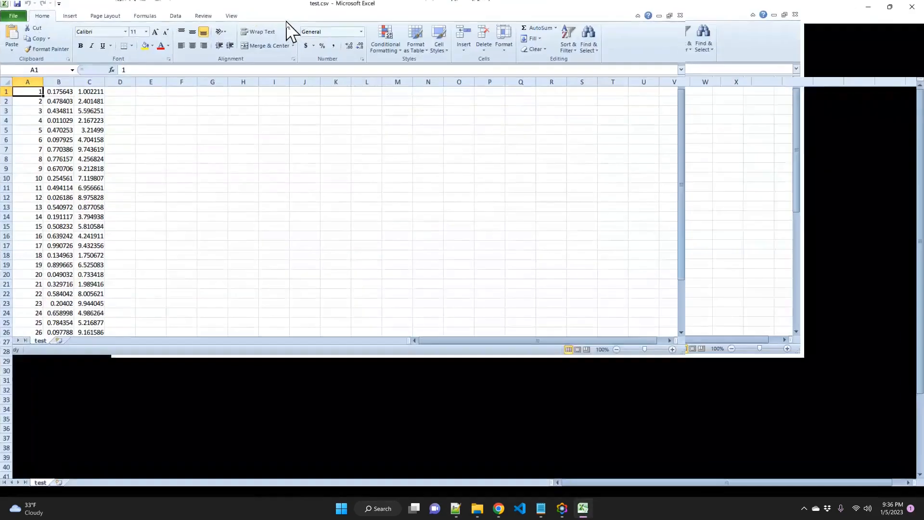
pyautogui.scroll(6, 62, 171)
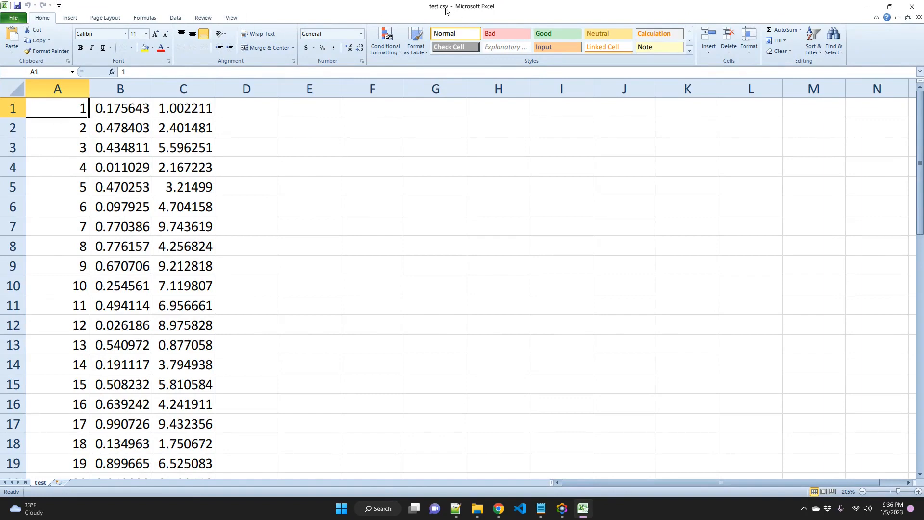
# - Check the Save As file type for test.csv, cancel without saving, and close Excel
pyautogui.click(9, 20)
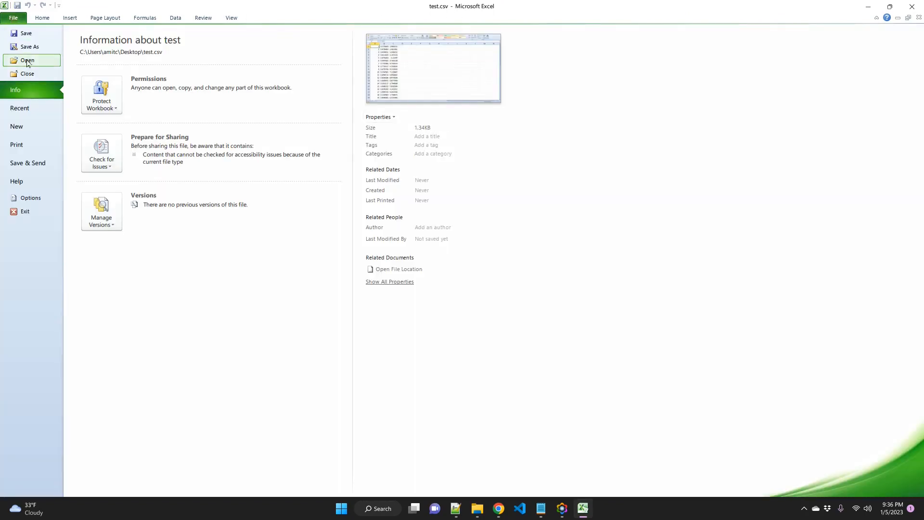
pyautogui.press('Escape')
pyautogui.press('F12')
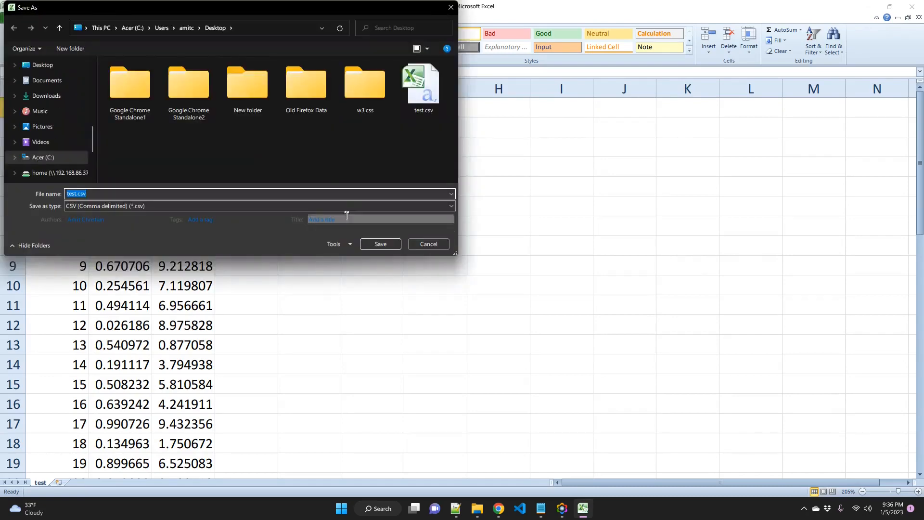
pyautogui.click(146, 206)
pyautogui.click(146, 206)
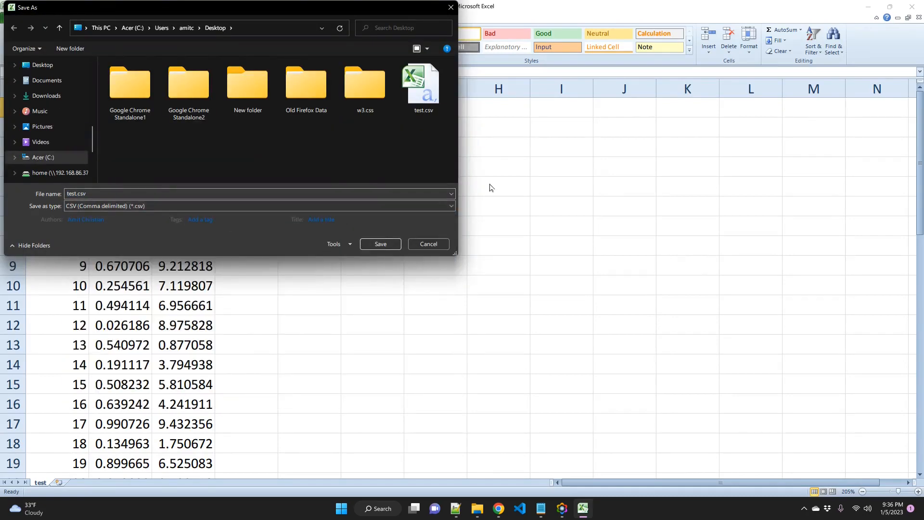
pyautogui.click(441, 243)
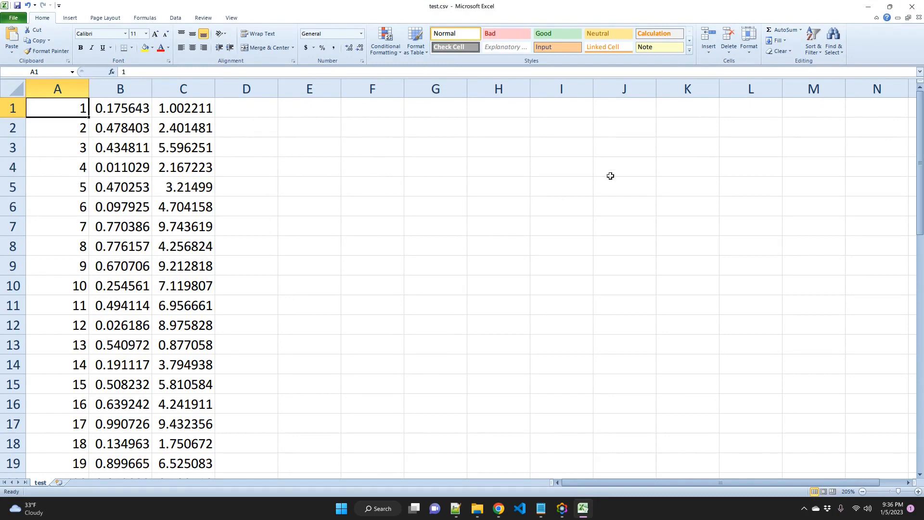
pyautogui.click(907, 7)
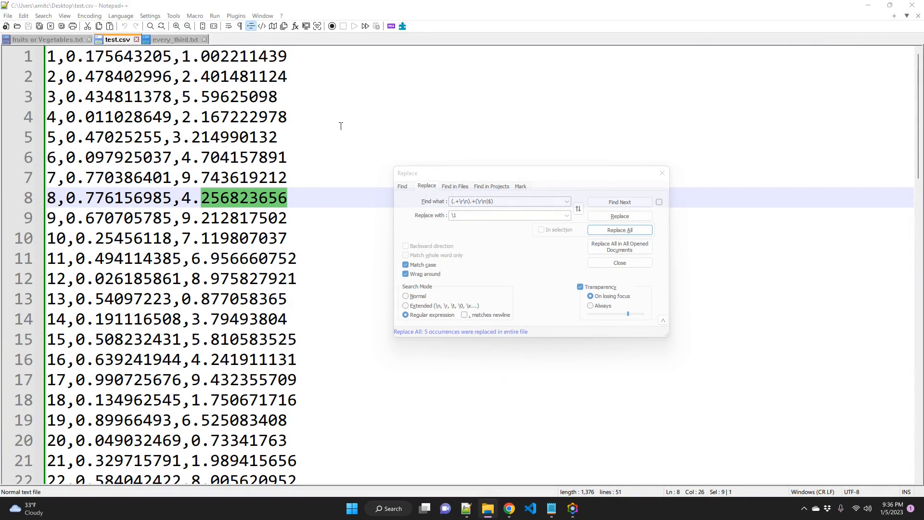
# - Replace all line pairs in test.csv with their first line, using (.+\r\n).+(\r\n|$) and \1, and undo the replacement
pyautogui.click(340, 125)
pyautogui.click(473, 182)
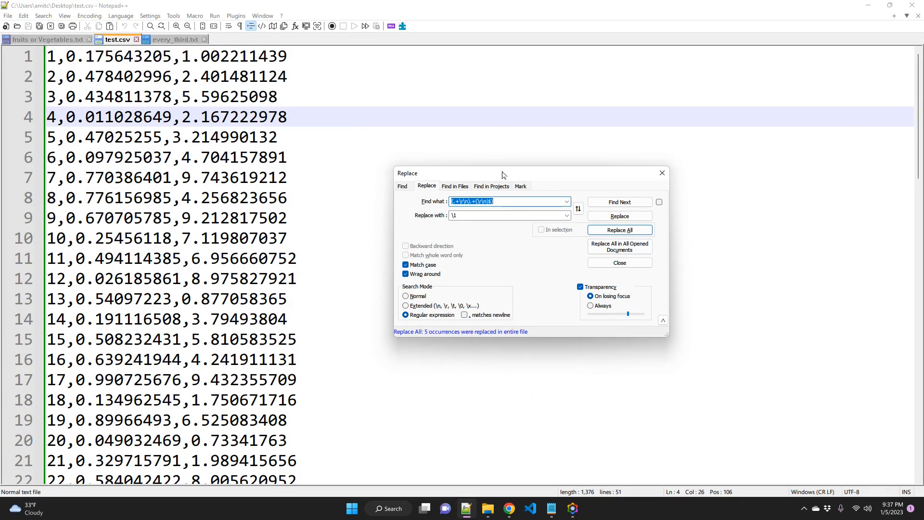
pyautogui.moveTo(504, 174); pyautogui.dragTo(531, 146)
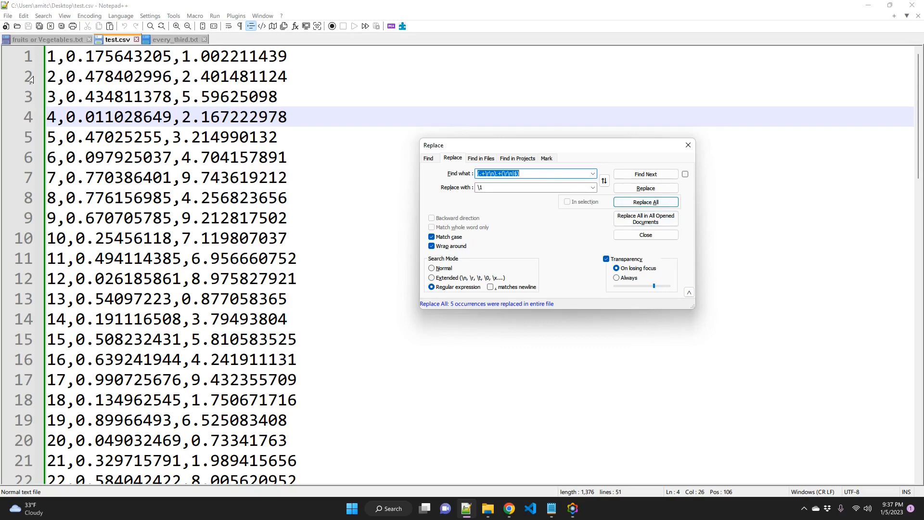
pyautogui.scroll(-13, 78, 264)
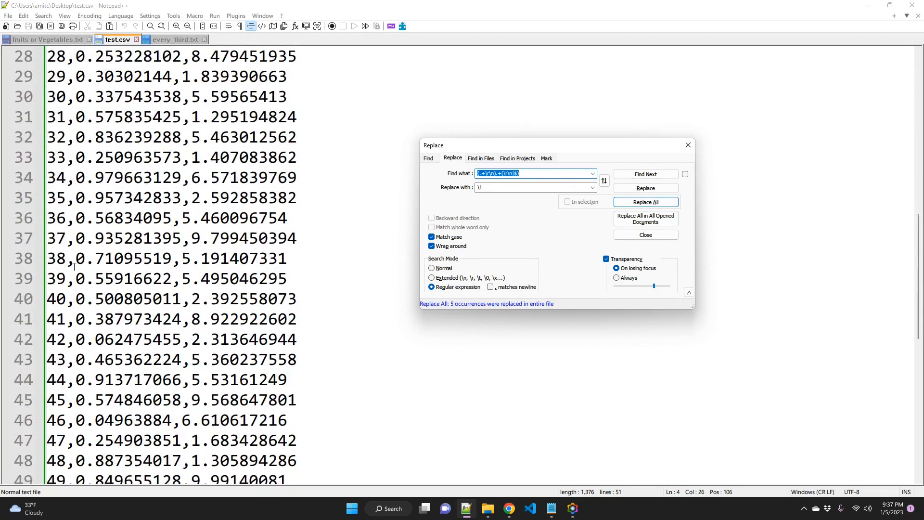
pyautogui.scroll(13, 78, 265)
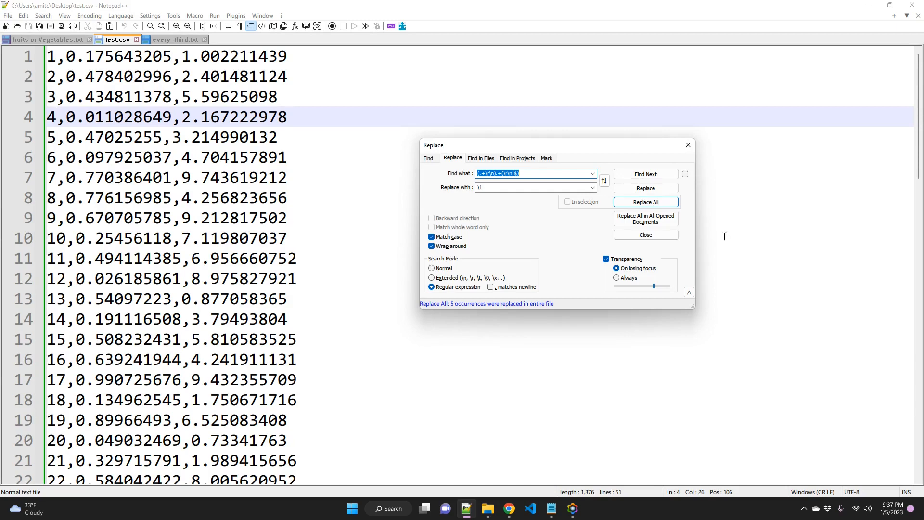
pyautogui.click(656, 206)
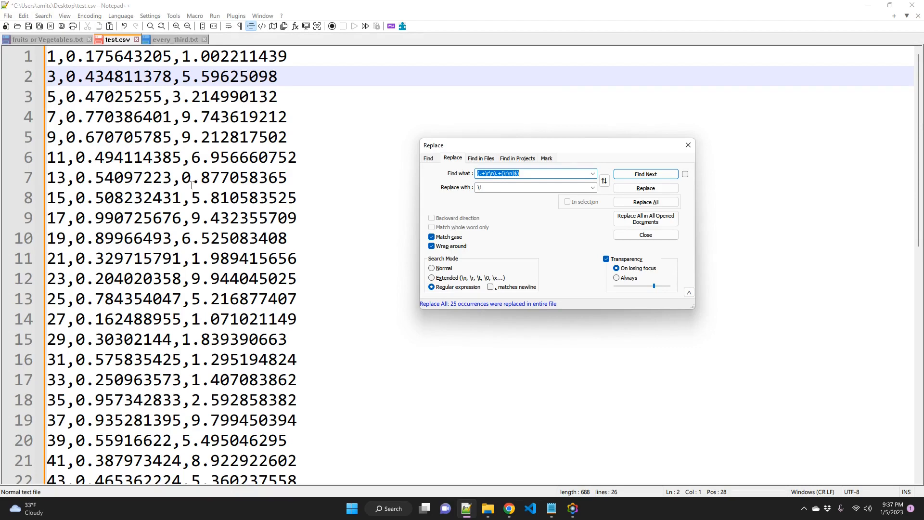
pyautogui.click(371, 139)
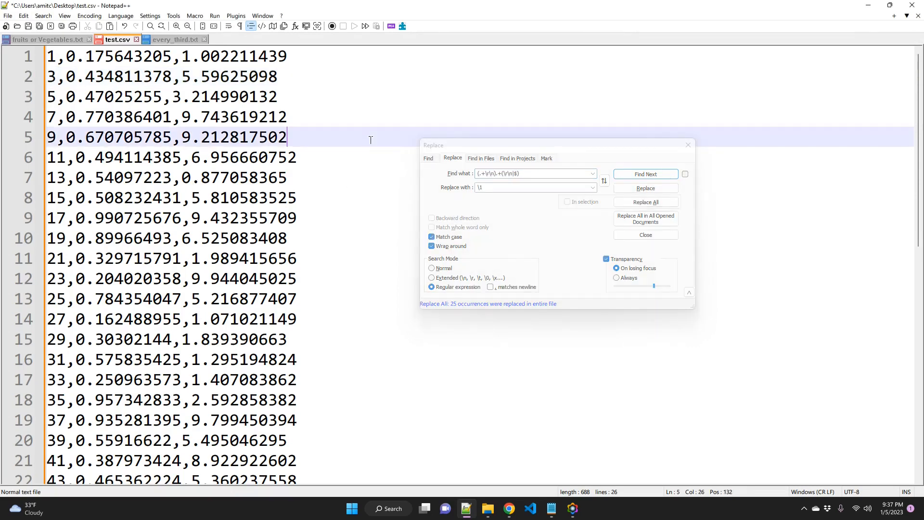
pyautogui.hotkey('ctrl', 'z')
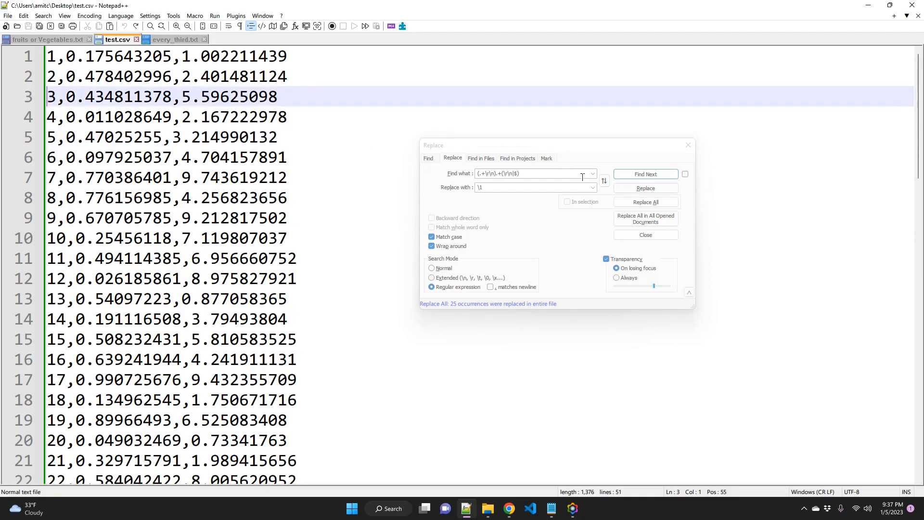
# - Reuse the earlier search pattern .+\r\n(.+(\r\n|$)) for the replacement in test.csv
pyautogui.hotkey('ctrl', 'h')
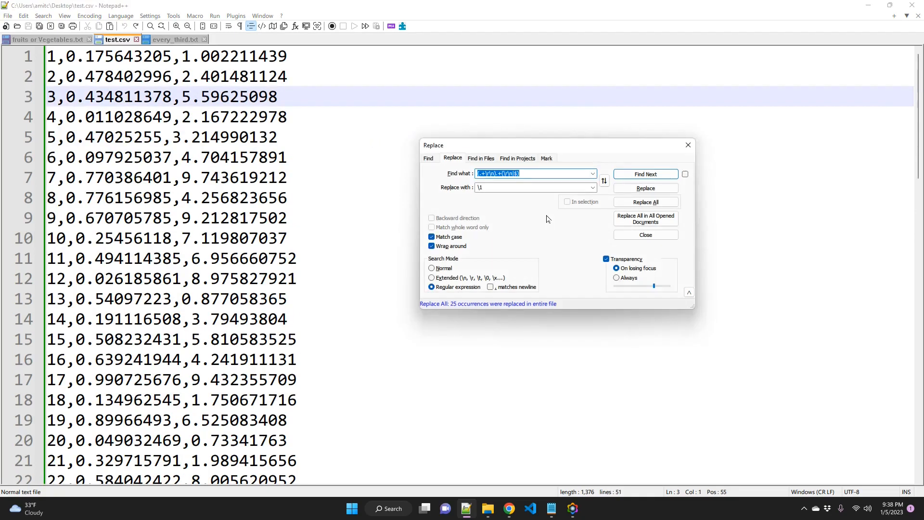
pyautogui.click(594, 175)
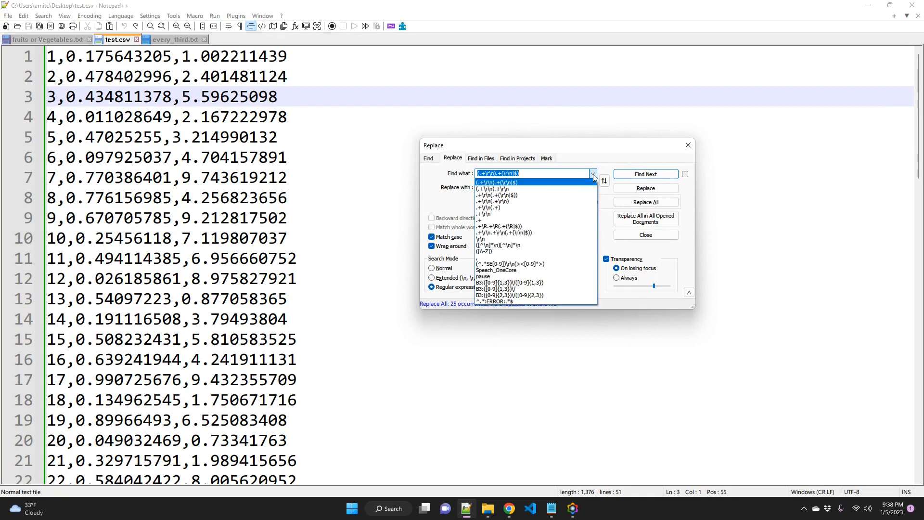
pyautogui.click(571, 194)
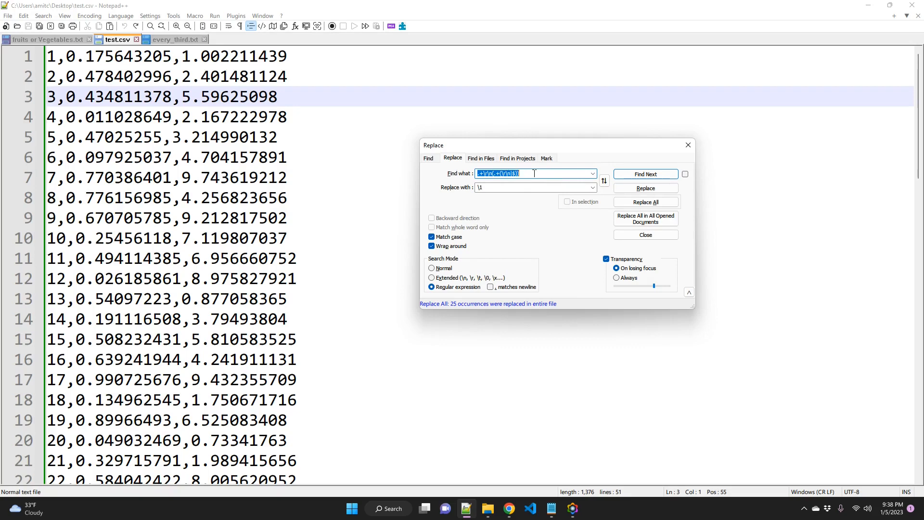
pyautogui.click(481, 174)
# - Replace all line pairs in test.csv with the captured second line, \1, and undo the replacement
pyautogui.click(653, 202)
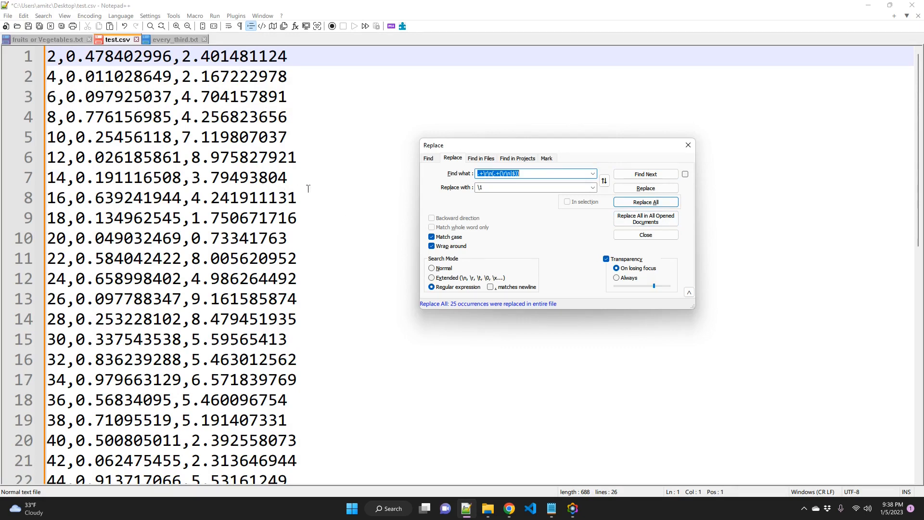
pyautogui.click(352, 185)
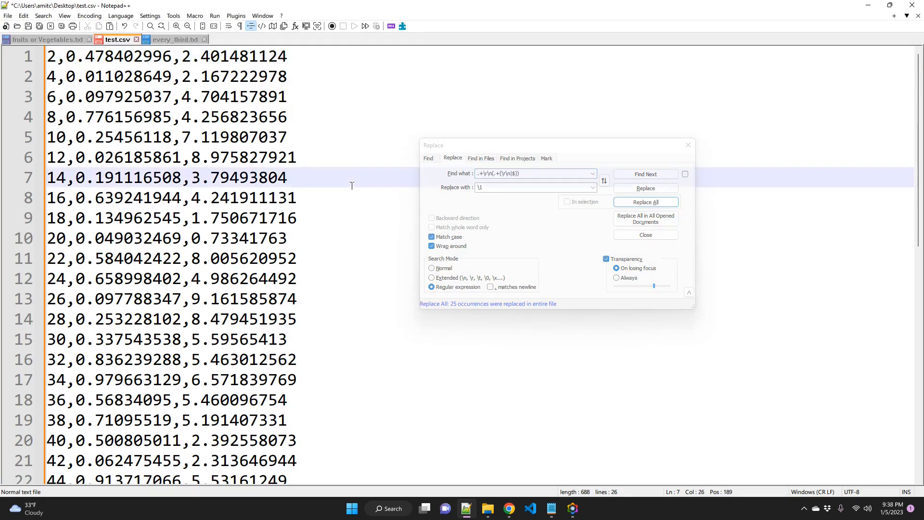
pyautogui.hotkey('ctrl', 'z')
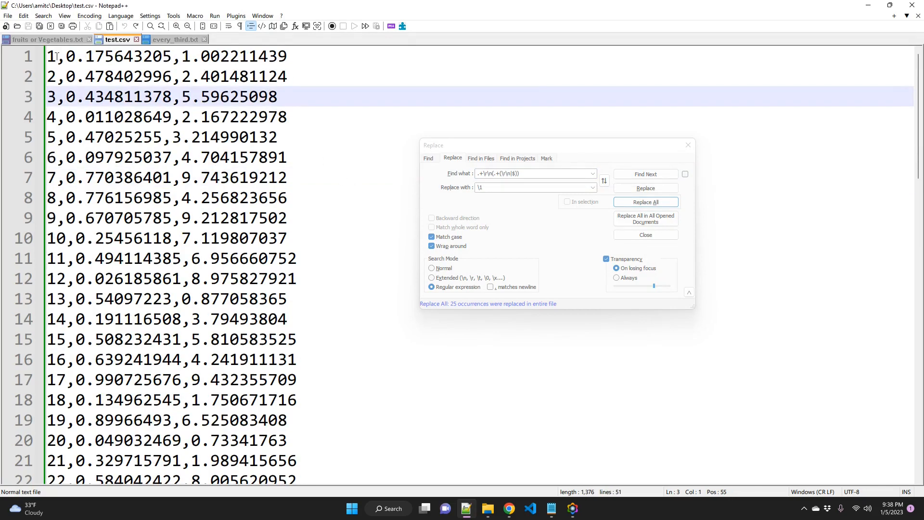
# - Highlight lines 1 and 3 of test.csv as lines to remove, and replace every line pair with its second line, \1
pyautogui.moveTo(56, 56); pyautogui.dragTo(47, 57)
pyautogui.moveTo(288, 56); pyautogui.dragTo(46, 56)
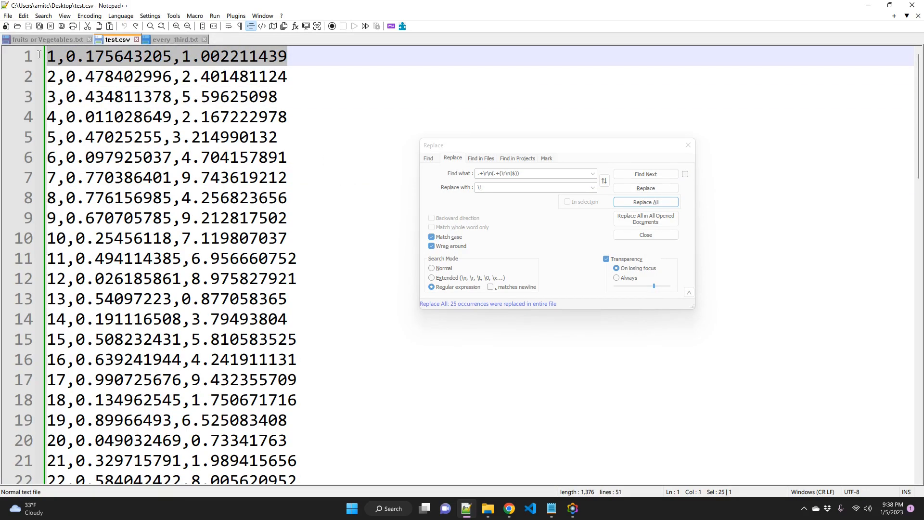
pyautogui.moveTo(278, 96); pyautogui.dragTo(47, 97)
pyautogui.click(546, 229)
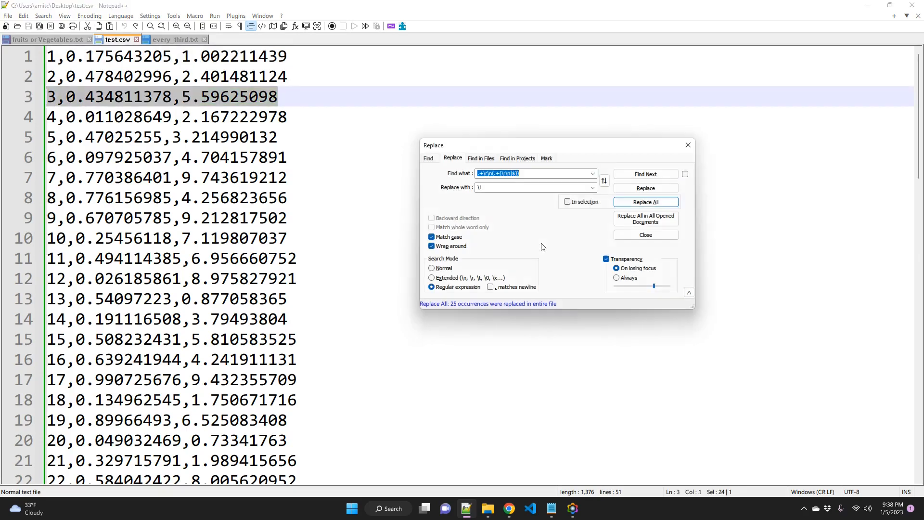
pyautogui.click(643, 202)
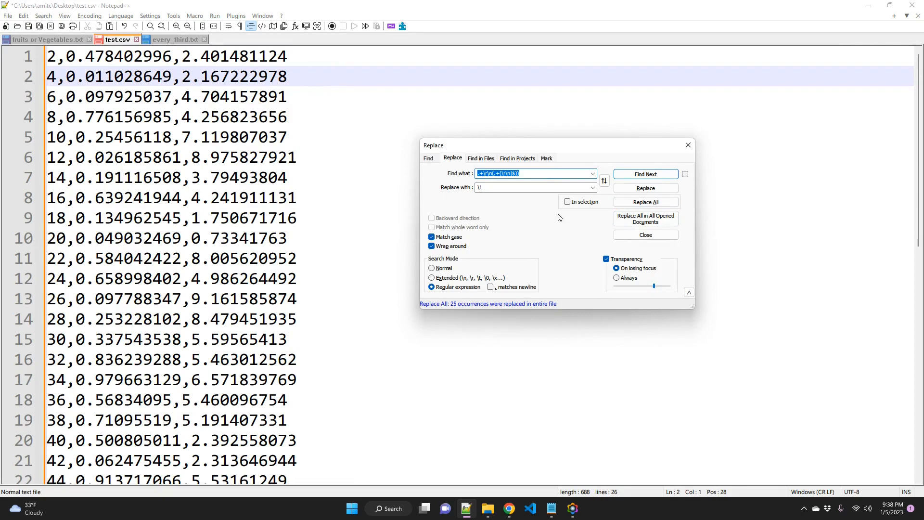
# - Switch to every_third.txt, go to its first lines and return to the Replace dialog
pyautogui.click(171, 40)
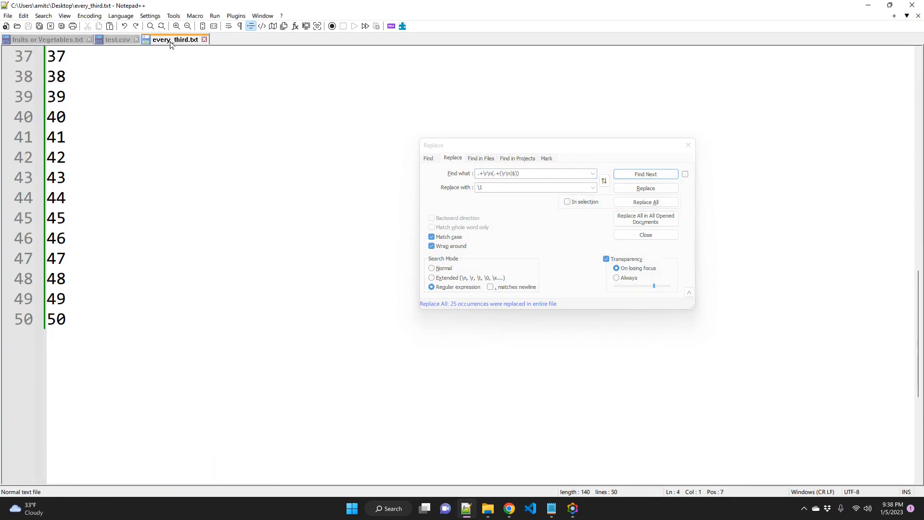
pyautogui.scroll(12, 157, 159)
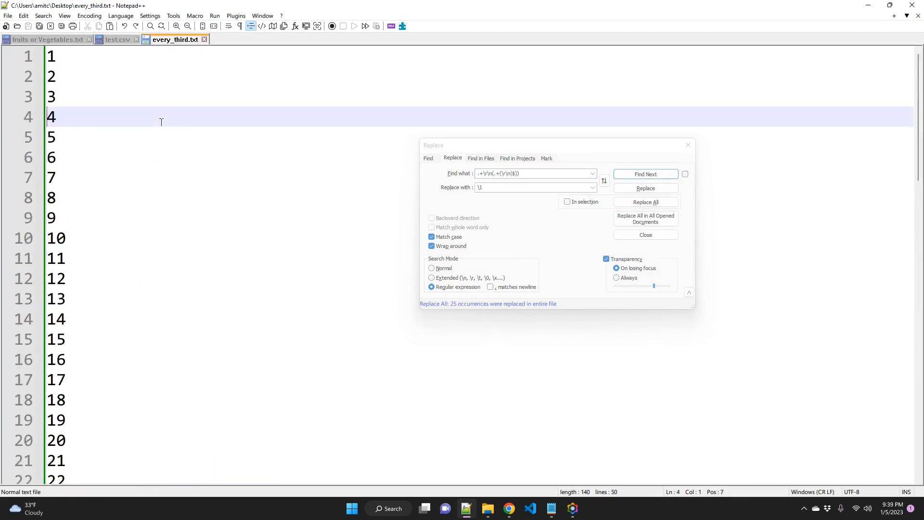
pyautogui.click(436, 148)
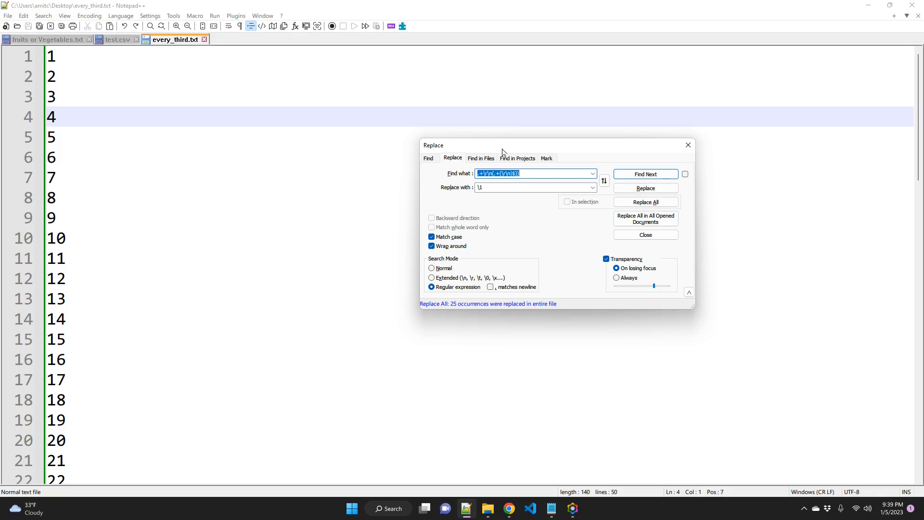
# - Duplicate the leading .+\r\n in the search pattern to make .+\r\n.+\r\n(.+(\r\n|$)), and find its next match
pyautogui.press('Tab')
pyautogui.hotkey('shift', 'Tab')
pyautogui.click(537, 173)
pyautogui.moveTo(491, 174); pyautogui.dragTo(477, 175)
pyautogui.click(537, 174)
pyautogui.hotkey('shift', 'Left')
pyautogui.hotkey('shift', 'Left')
pyautogui.hotkey('shift', 'Left')
pyautogui.hotkey('shift', 'Left')
pyautogui.hotkey('shift', 'Left')
pyautogui.hotkey('shift', 'Left')
pyautogui.hotkey('ctrl', 'c')
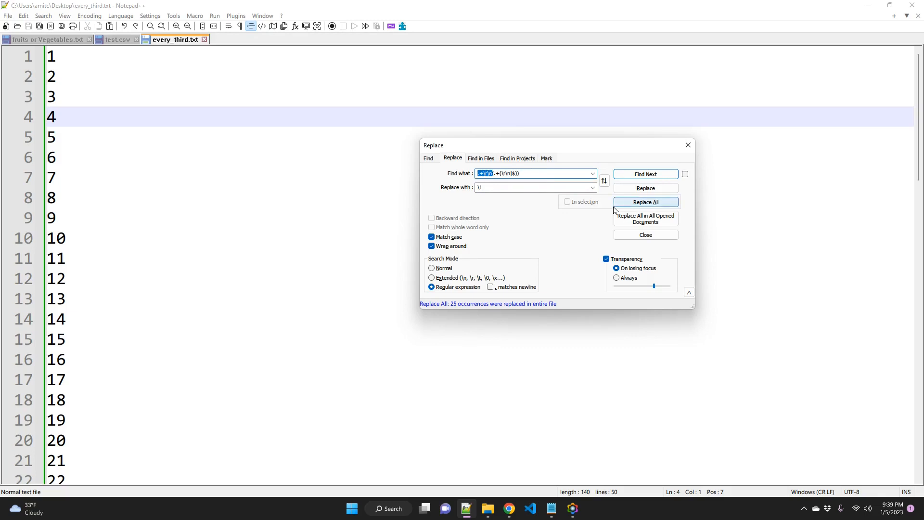
pyautogui.press('Right')
pyautogui.hotkey('ctrl', 'v')
pyautogui.click(633, 176)
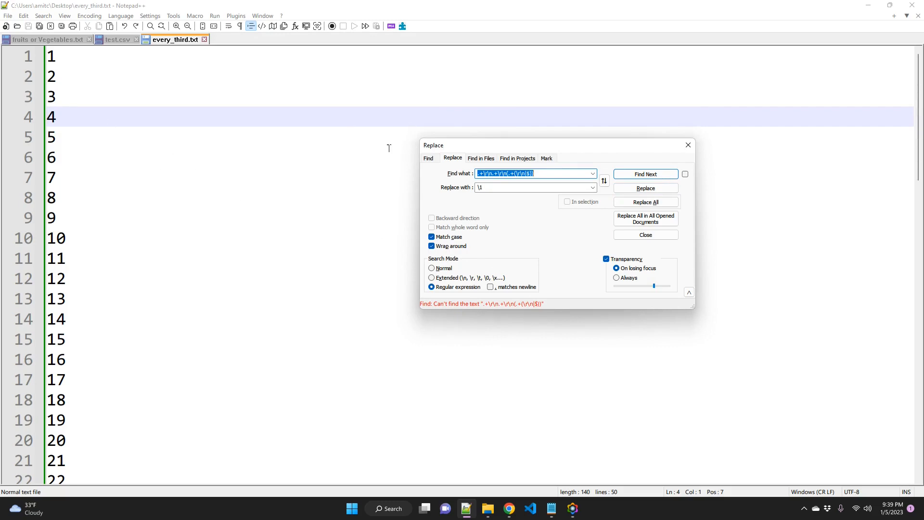
# - Show the line-ending symbols in every_third.txt and look at the Linux Files topic in the tutorial's outline
pyautogui.click(239, 26)
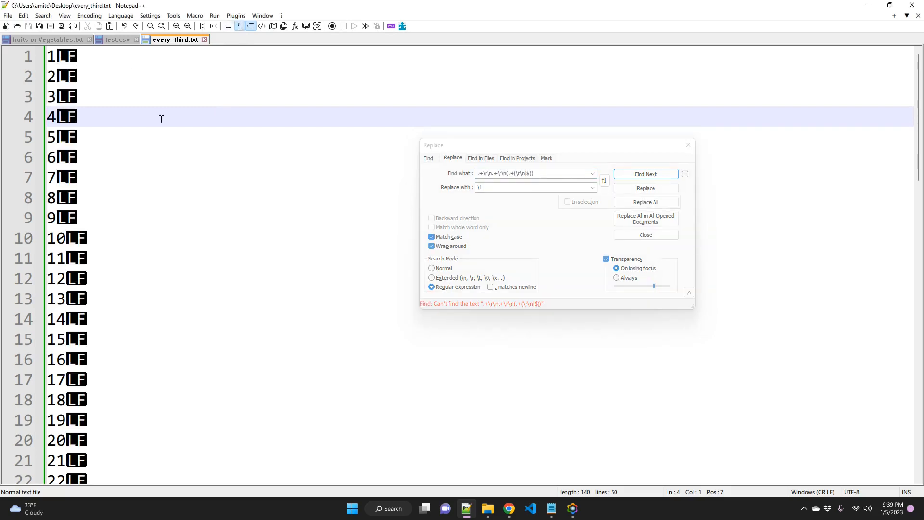
pyautogui.click(572, 508)
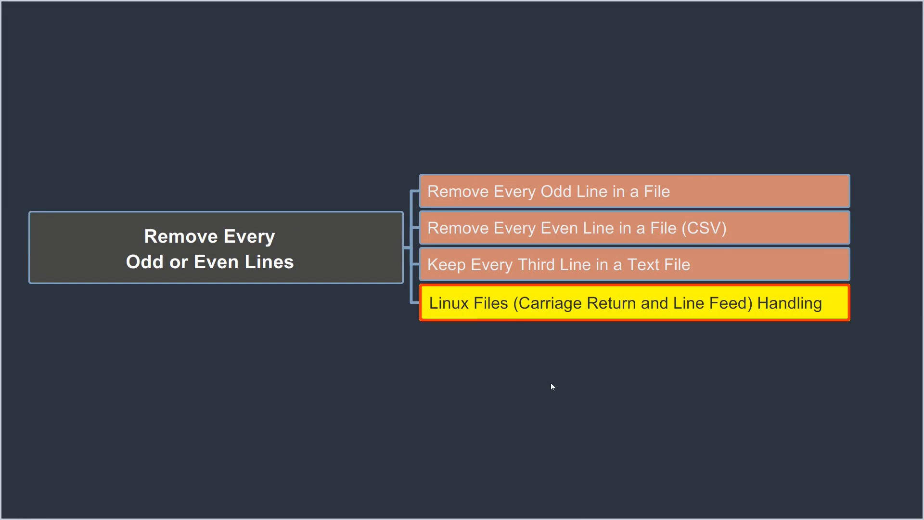
pyautogui.hotkey('alt', 'Tab')
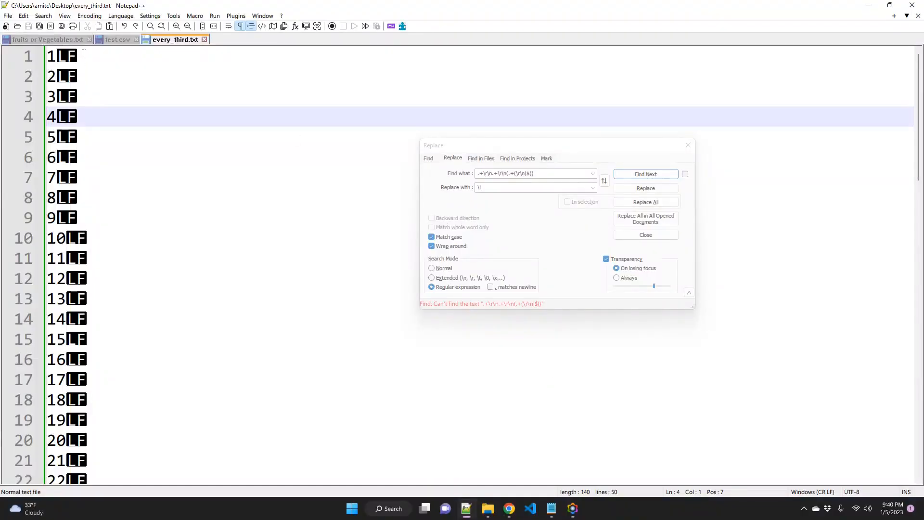
# - Remove every \r from the search pattern to make .+\n.+\n(.+(\n|$)) for files with Linux line endings
pyautogui.click(490, 173)
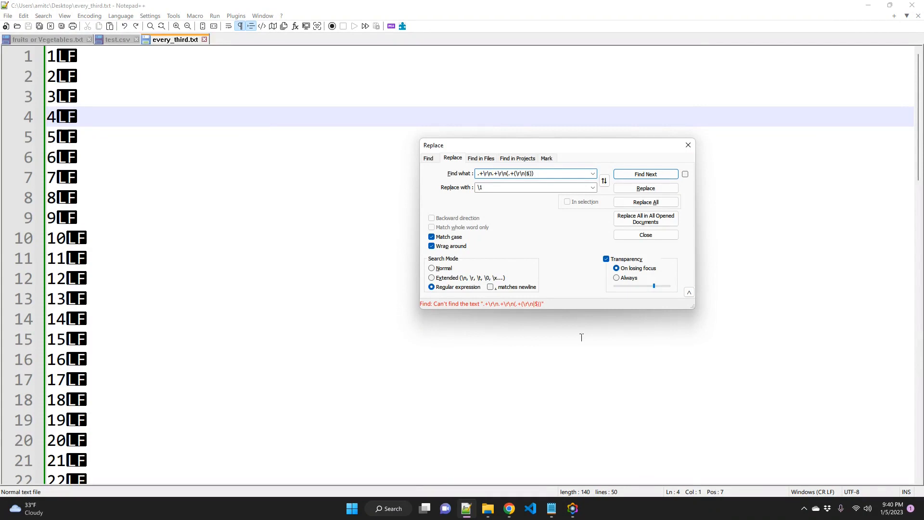
pyautogui.hotkey('shift', 'Left')
pyautogui.hotkey('shift', 'Left')
pyautogui.press('Right')
pyautogui.press('Delete')
pyautogui.press('Delete')
pyautogui.press('Right')
pyautogui.press('Right')
pyautogui.press('Right')
pyautogui.press('Right')
pyautogui.press('Right')
pyautogui.press('Delete')
pyautogui.press('Delete')
pyautogui.press('Delete')
pyautogui.press('Delete')
# - Step through several matches of the \n pattern in every_third.txt to check the three-line groups
pyautogui.click(653, 177)
pyautogui.click(652, 177)
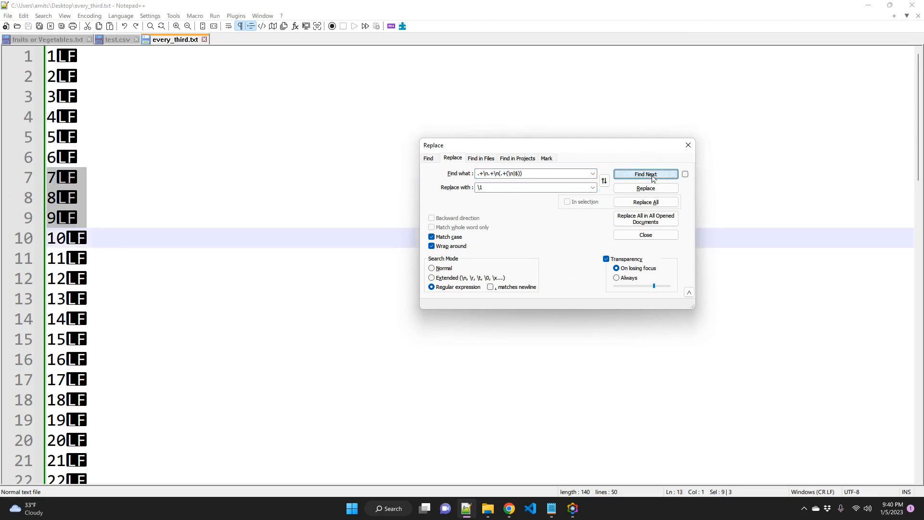
pyautogui.click(652, 177)
pyautogui.click(652, 177)
pyautogui.click(652, 177)
pyautogui.click(652, 177)
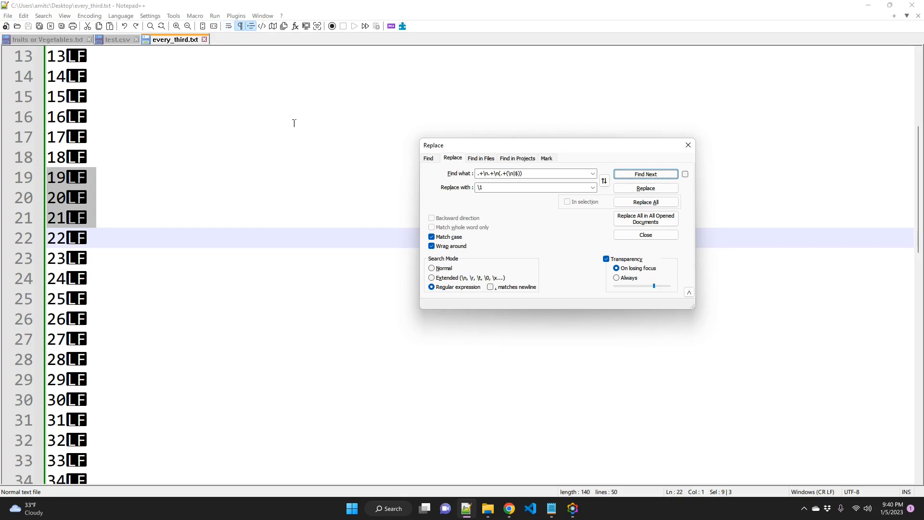
# - Replace each \n in the search pattern with \R to make .+\R.+\R(.+(\R|$)), covering any line ending
pyautogui.doubleClick(486, 172)
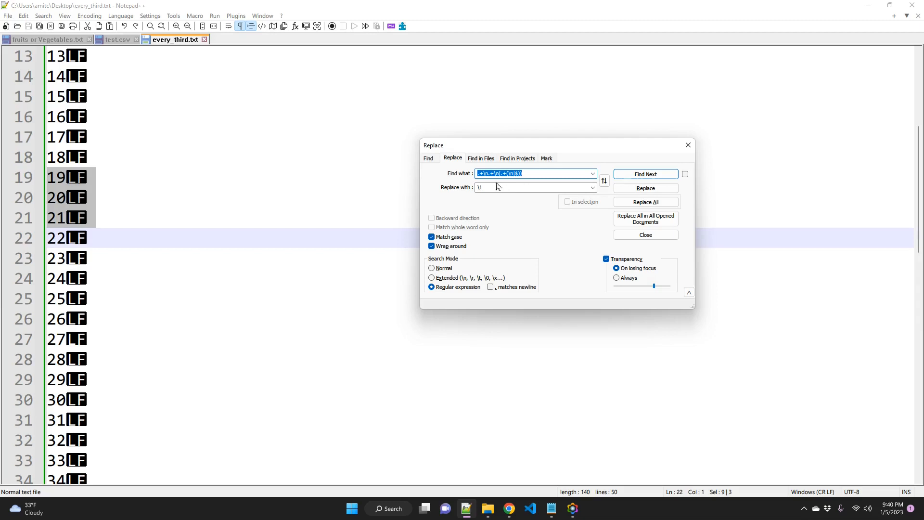
pyautogui.click(485, 174)
pyautogui.click(592, 173)
pyautogui.click(541, 188)
pyautogui.click(542, 188)
pyautogui.press('BackSpace')
pyautogui.press('BackSpace')
pyautogui.press('BackSpace')
pyautogui.write('R')
pyautogui.press('Right')
pyautogui.press('Right')
pyautogui.hotkey('shift', 'Right')
pyautogui.write('\\R')
pyautogui.press('Right')
pyautogui.press('Right')
pyautogui.write('R')
# - Find the next three matches of the \R pattern in every_third.txt
pyautogui.moveTo(546, 173); pyautogui.dragTo(475, 173)
pyautogui.click(645, 174)
pyautogui.click(644, 176)
pyautogui.click(644, 174)
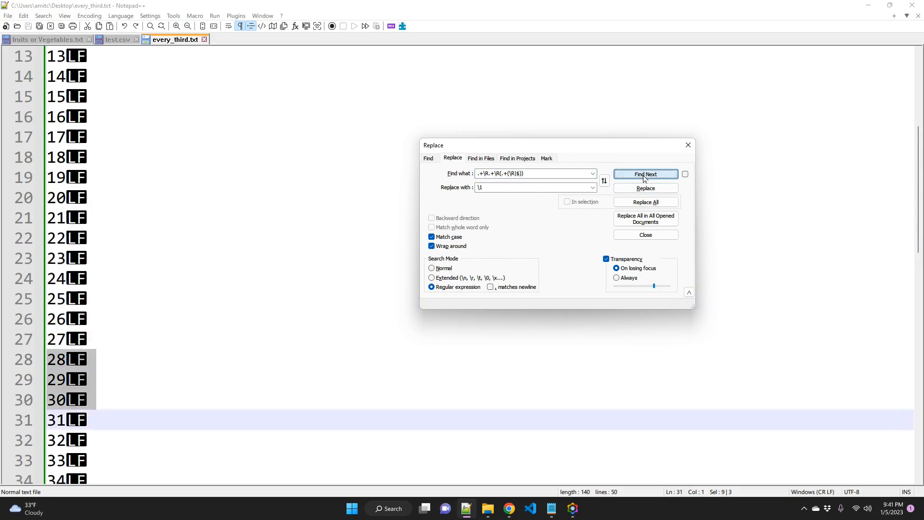
# - Hide the line-ending symbols and continue through the three-line matches, wrapping around to the start of the file
pyautogui.click(240, 27)
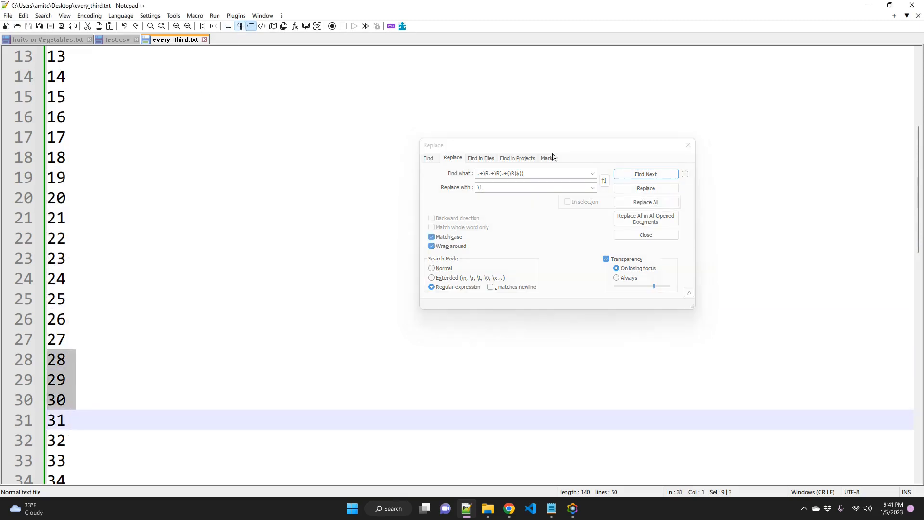
pyautogui.click(650, 176)
pyautogui.click(652, 176)
pyautogui.click(652, 177)
pyautogui.click(653, 178)
pyautogui.click(653, 178)
pyautogui.click(653, 178)
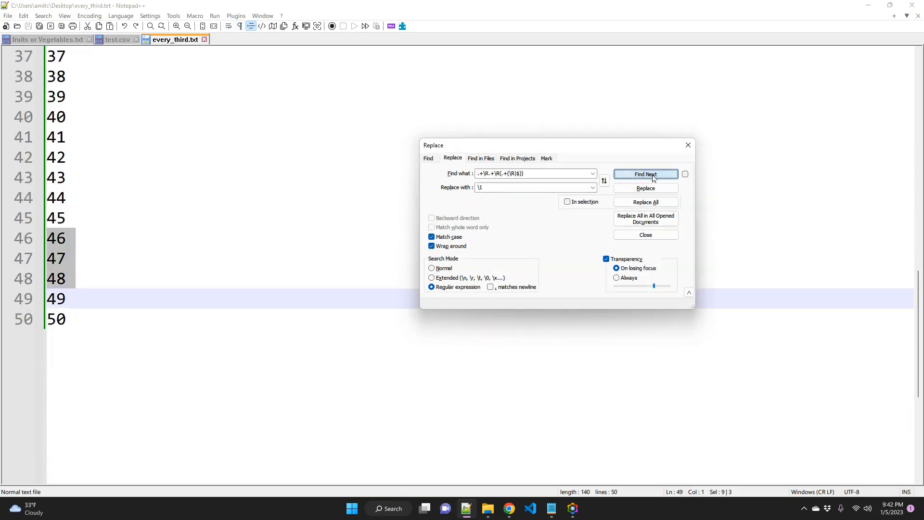
pyautogui.click(653, 178)
pyautogui.click(653, 178)
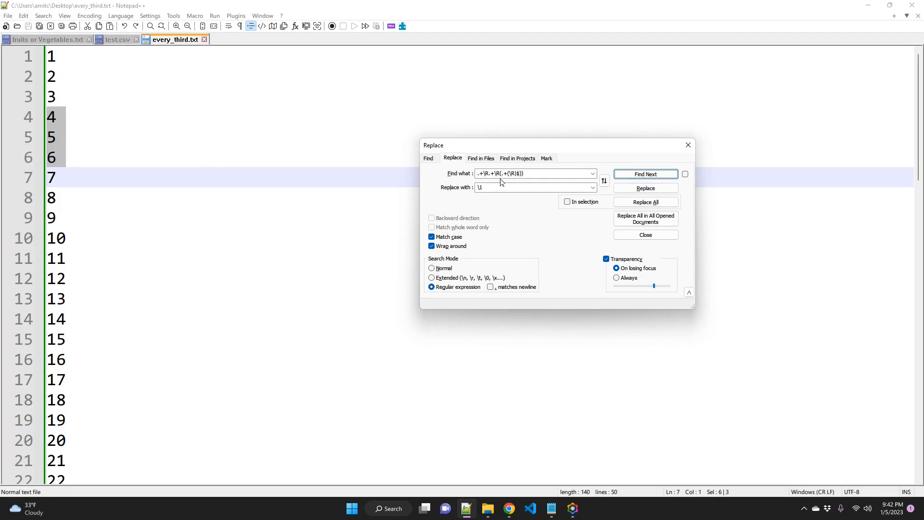
# - Highlight the two .+\R parts and the captured group (.+(\R|$)) of the search pattern, and select the replacement \1
pyautogui.click(488, 172)
pyautogui.moveTo(485, 172); pyautogui.dragTo(467, 172)
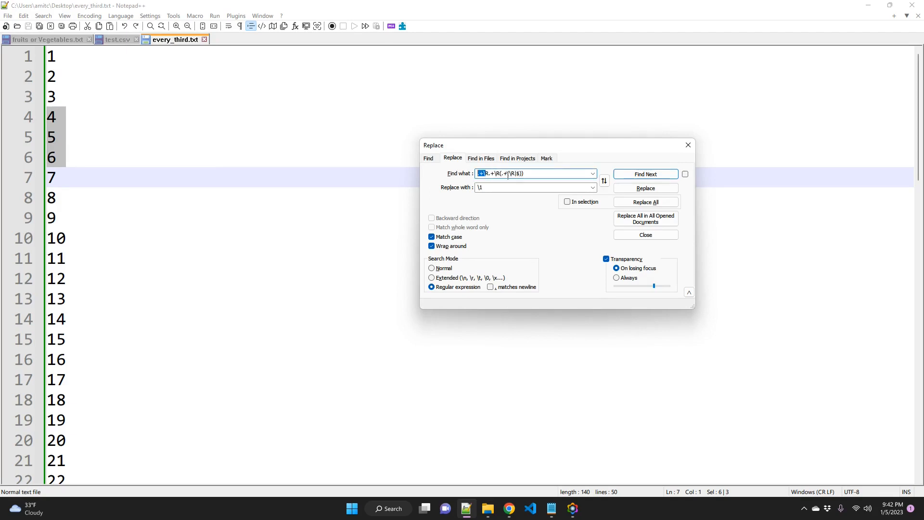
pyautogui.press('Home')
pyautogui.hotkey('shift', 'Right')
pyautogui.hotkey('shift', 'Right')
pyautogui.hotkey('shift', 'Right')
pyautogui.hotkey('shift', 'Right')
pyautogui.press('Right')
pyautogui.hotkey('shift', 'Right')
pyautogui.hotkey('shift', 'Right')
pyautogui.hotkey('shift', 'Right')
pyautogui.hotkey('shift', 'Right')
pyautogui.press('Right')
pyautogui.hotkey('shift', 'Right')
pyautogui.hotkey('shift', 'Right')
pyautogui.hotkey('shift', 'Right')
pyautogui.hotkey('shift', 'Right')
pyautogui.hotkey('shift', 'Right')
pyautogui.hotkey('shift', 'Right')
pyautogui.hotkey('shift', 'Right')
pyautogui.hotkey('shift', 'Right')
pyautogui.press('Tab')
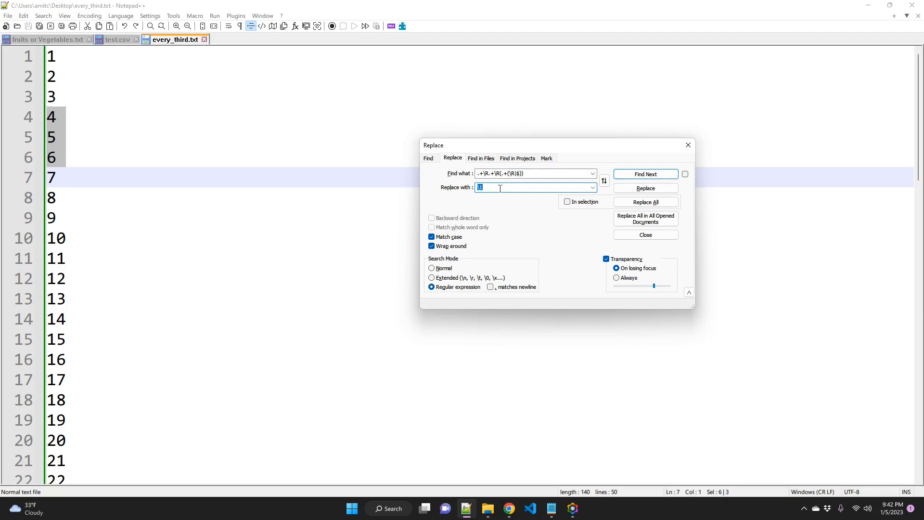
# - Replace every three-line group in every_third.txt with its third line, \1, and delete the leftover last line 50
pyautogui.click(657, 202)
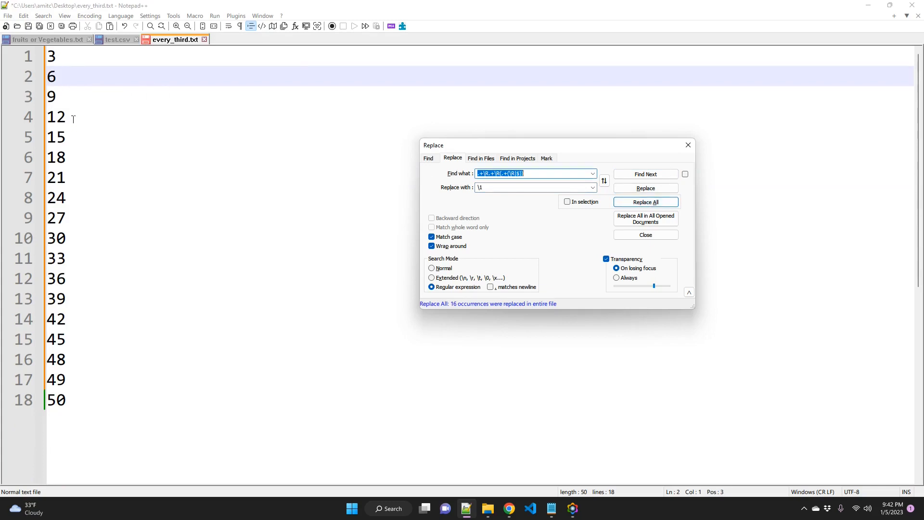
pyautogui.doubleClick(58, 399)
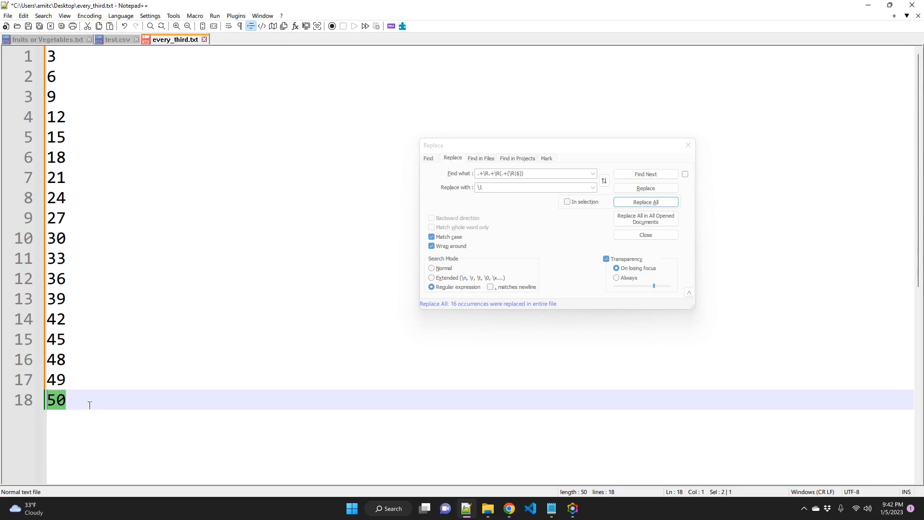
pyautogui.press('BackSpace')
pyautogui.click(191, 371)
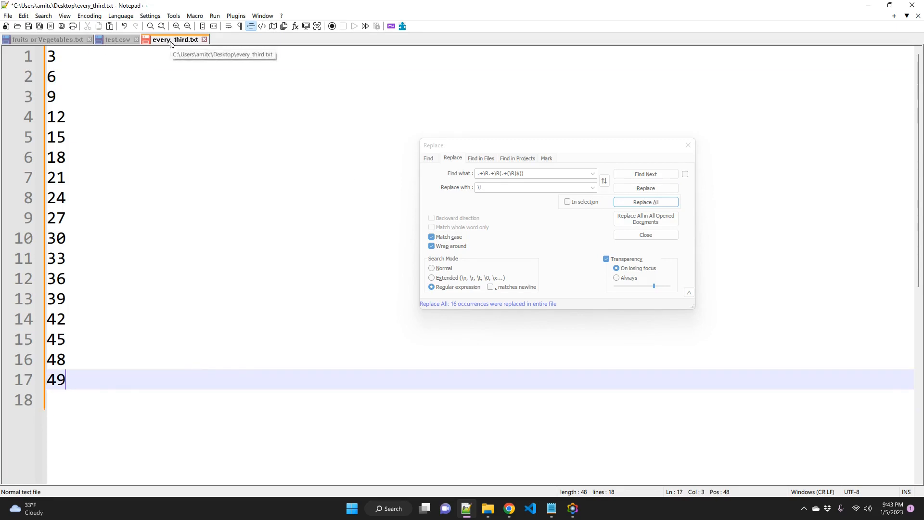
# - Undo the deletion of line 50 and the replacement in every_third.txt
pyautogui.click(231, 204)
pyautogui.hotkey('ctrl', 'z')
pyautogui.hotkey('ctrl', 'z')
pyautogui.hotkey('ctrl', 'z')
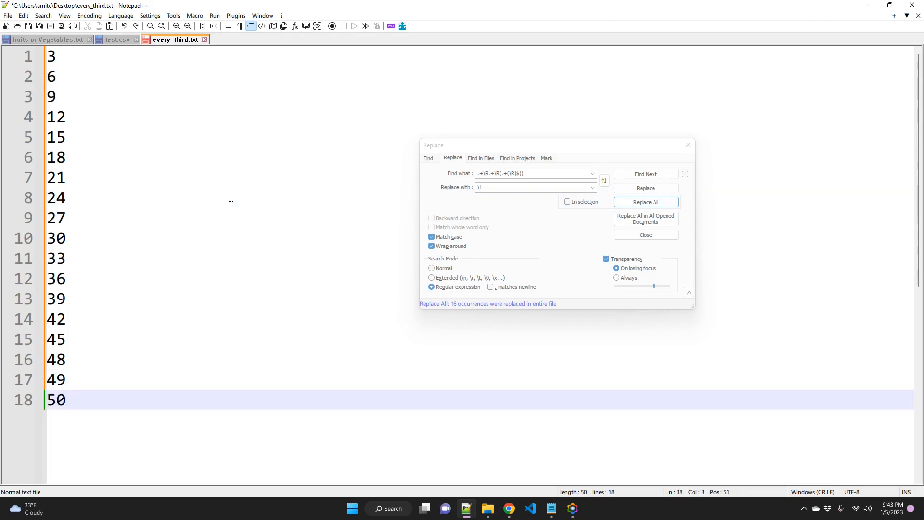
# - Duplicate a .+\R part of the search pattern to make .+\R.+\R.+\R(.+(\R|$)), covering groups of four lines
pyautogui.click(575, 188)
pyautogui.hotkey('shift', 'Right')
pyautogui.hotkey('shift', 'Right')
pyautogui.hotkey('shift', 'Right')
pyautogui.hotkey('shift', 'Right')
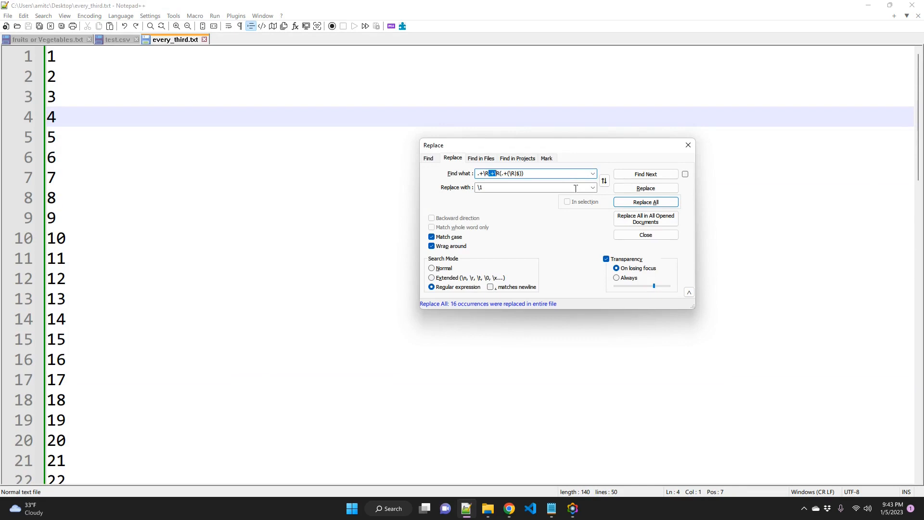
pyautogui.hotkey('ctrl', 'c')
pyautogui.hotkey('ctrl', 'v')
pyautogui.hotkey('ctrl', 'v')
# - Replace every four-line group in every_third.txt with its fourth line, \1, and switch to the tutorial outline
pyautogui.click(643, 203)
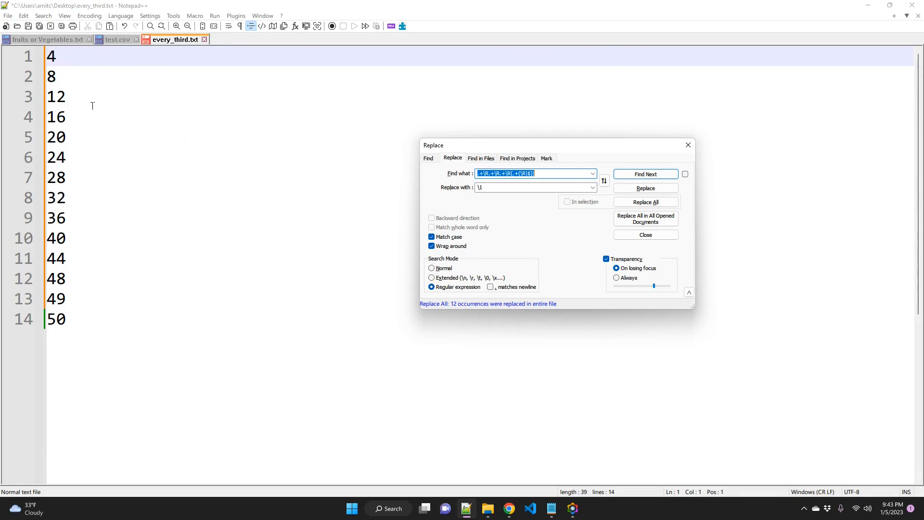
pyautogui.click(573, 509)
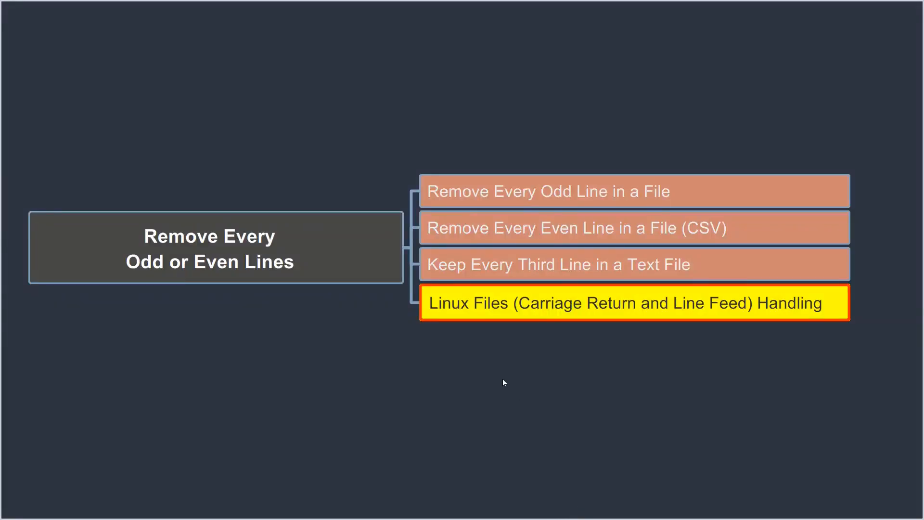